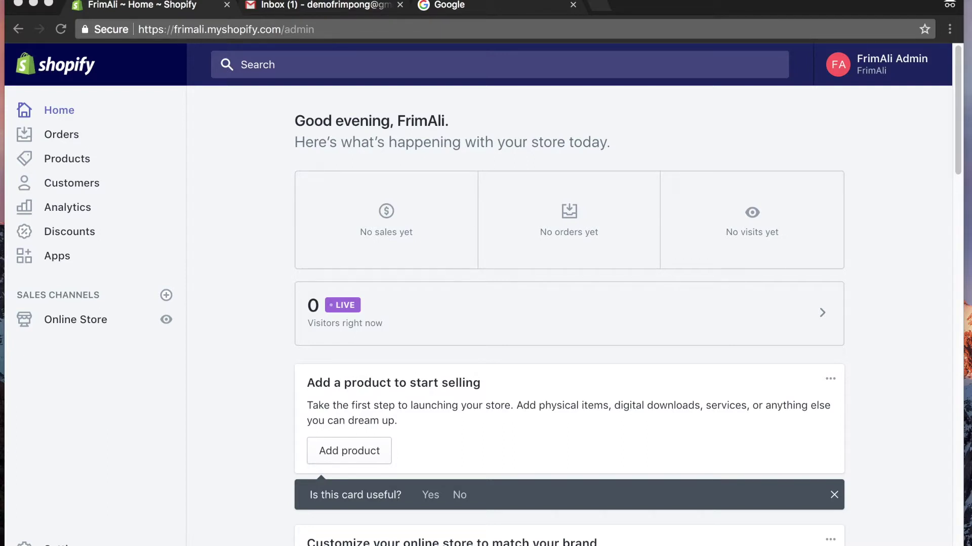
Check which Google account is signed in to Gmail, then go to the Google search tab
click(287, 5)
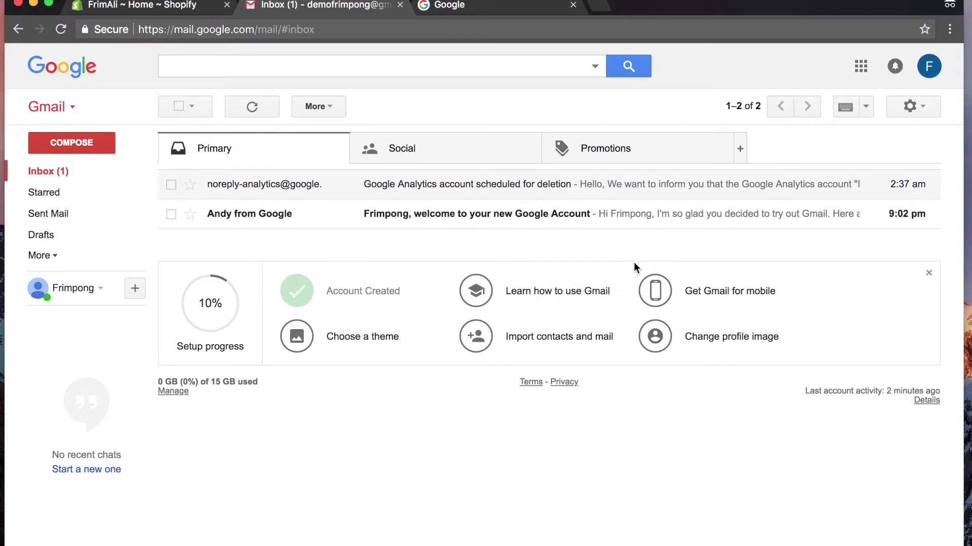
click(929, 69)
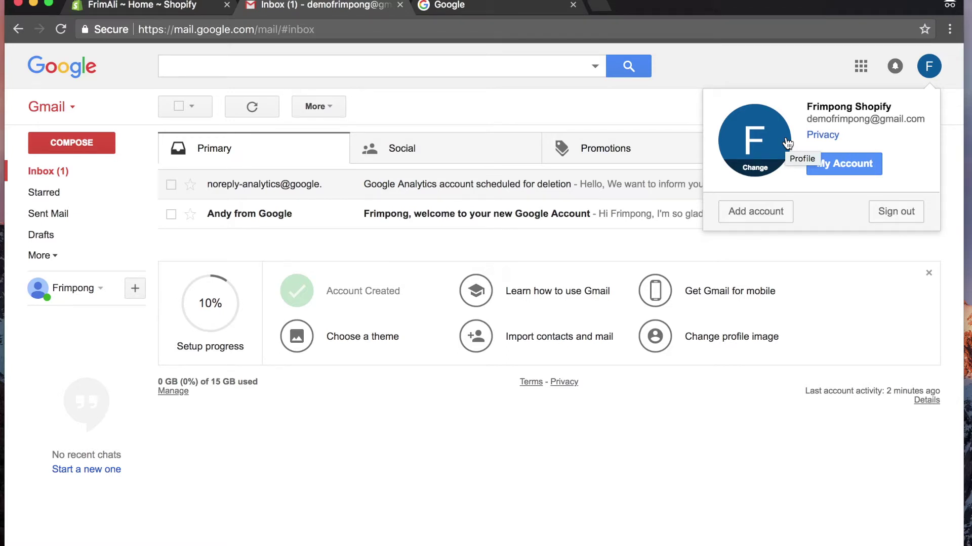
click(452, 6)
Search Google for 'google analytics' and open the Google Analytics Solutions site
click(408, 308)
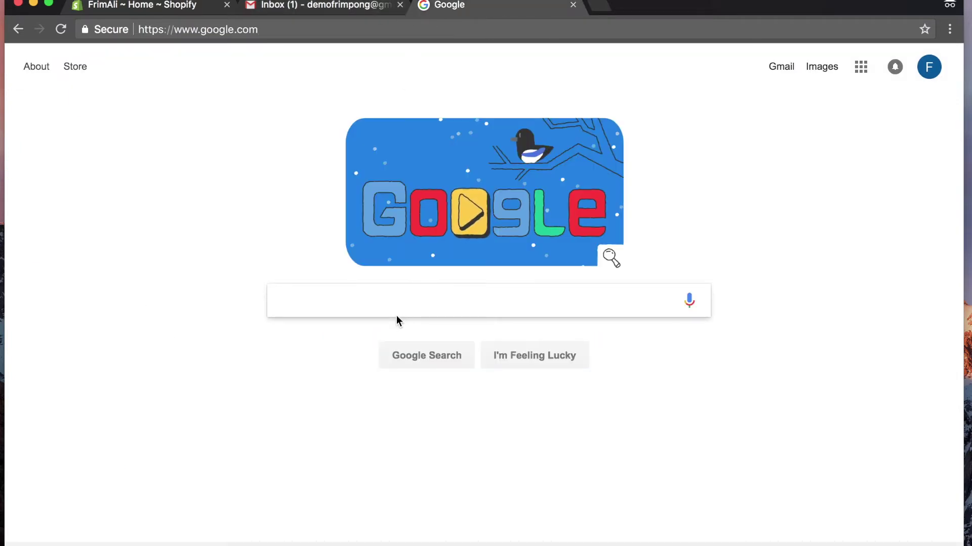
text(google ana)
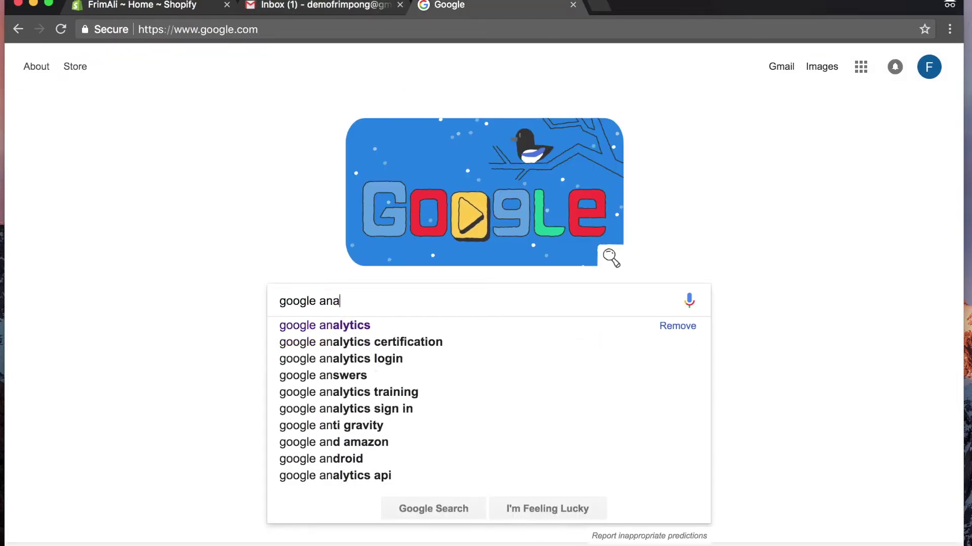
text(lytics)
key(Return)
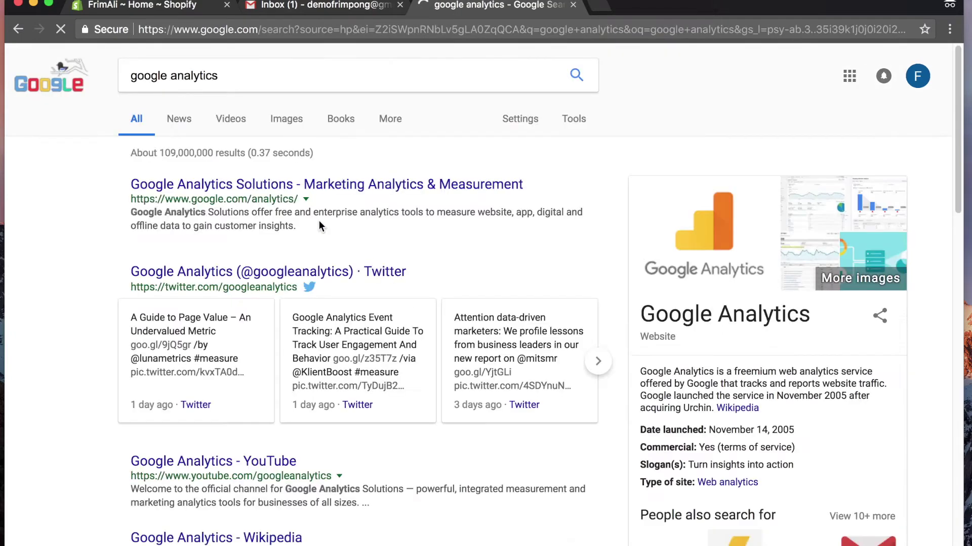
click(265, 191)
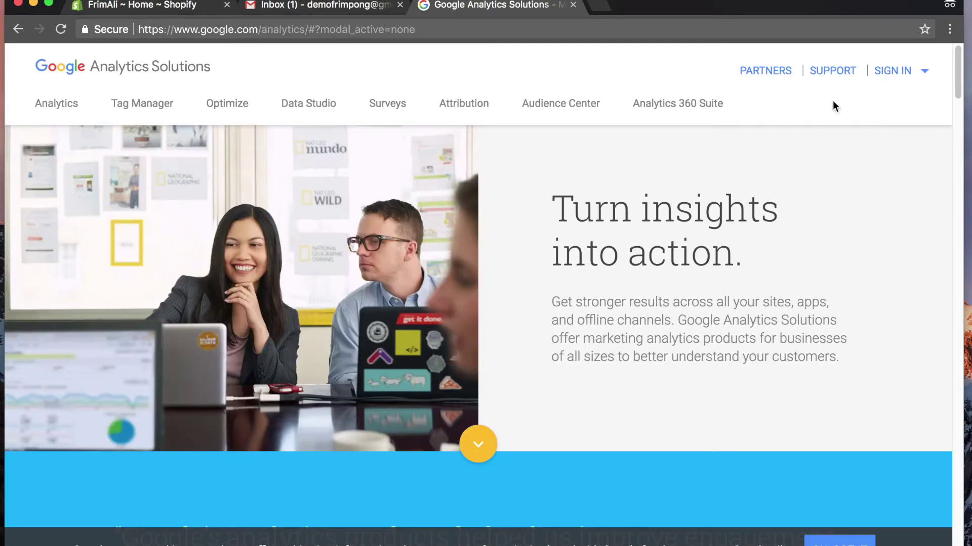
Sign in to Analytics in a new tab, close the Solutions page, and begin sign-up
click(894, 77)
click(787, 76)
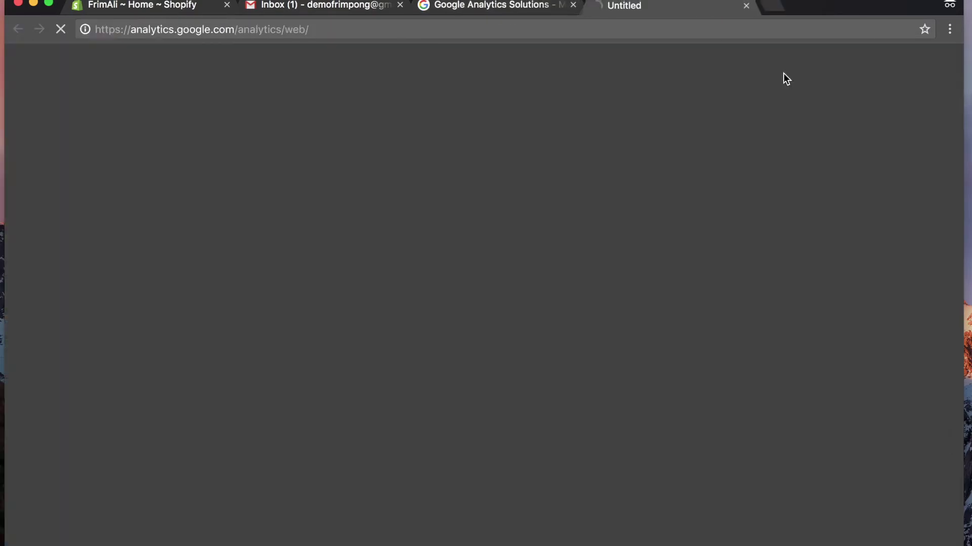
click(573, 6)
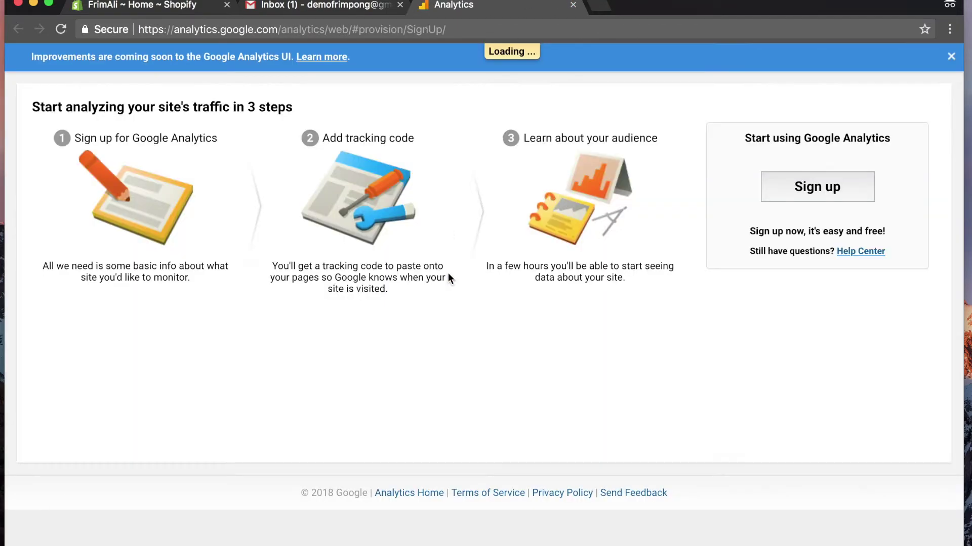
click(768, 245)
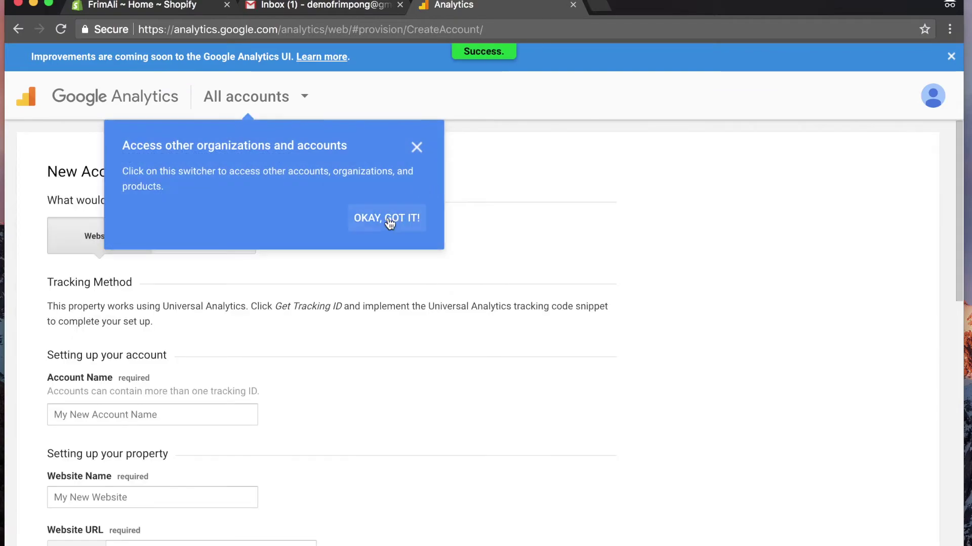
Dismiss the tip about other accounts and enter the new account's name
click(389, 221)
scroll(178, 311, down, 10)
scroll(175, 314, up, 6)
scroll(175, 314, up, 4)
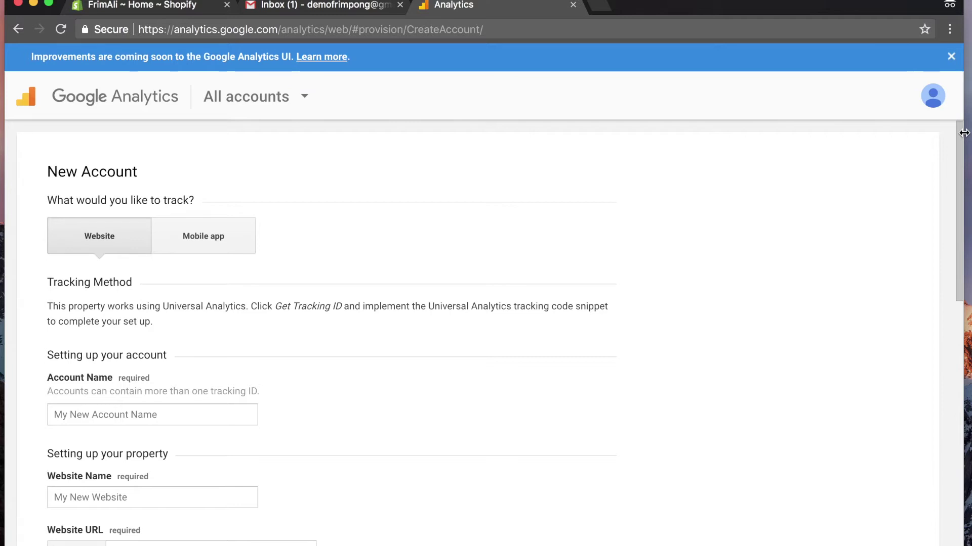
click(211, 416)
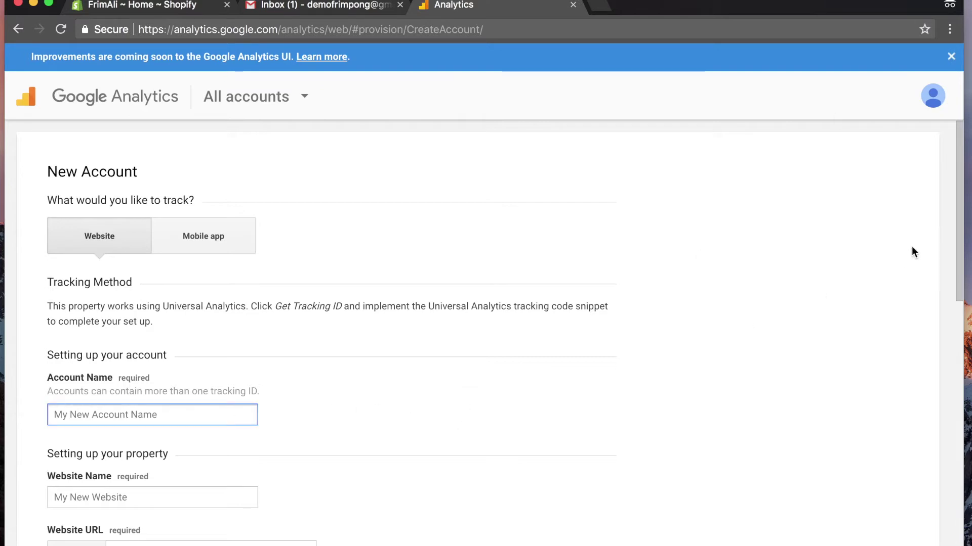
scroll(948, 221, down, 3)
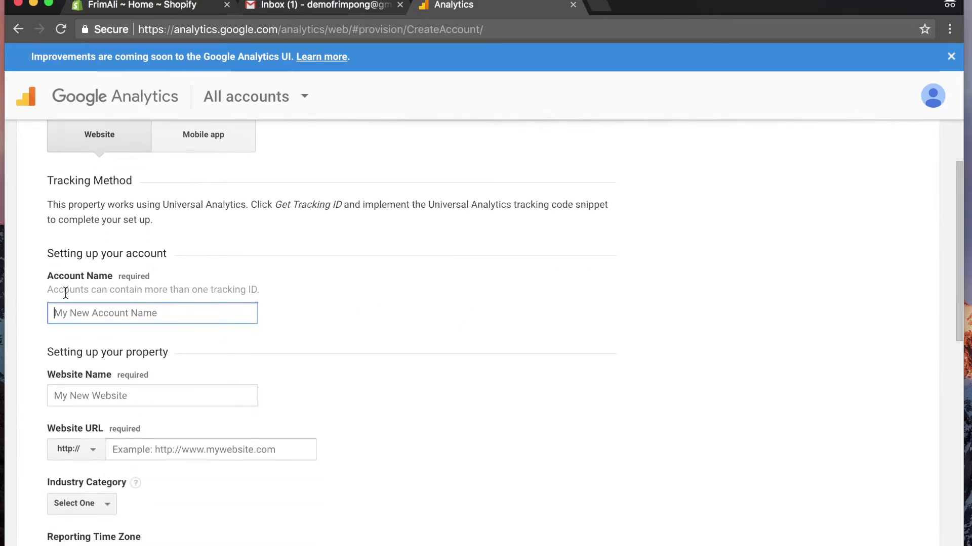
text(Frimpo)
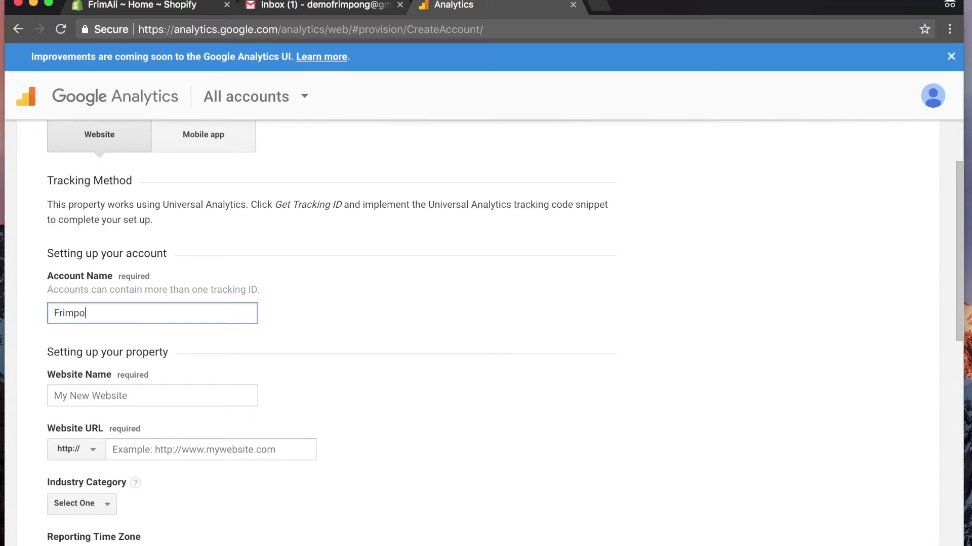
text(ng Youtube Demo)
Enter 'FrimAli Shopify Store' as the website name
click(115, 387)
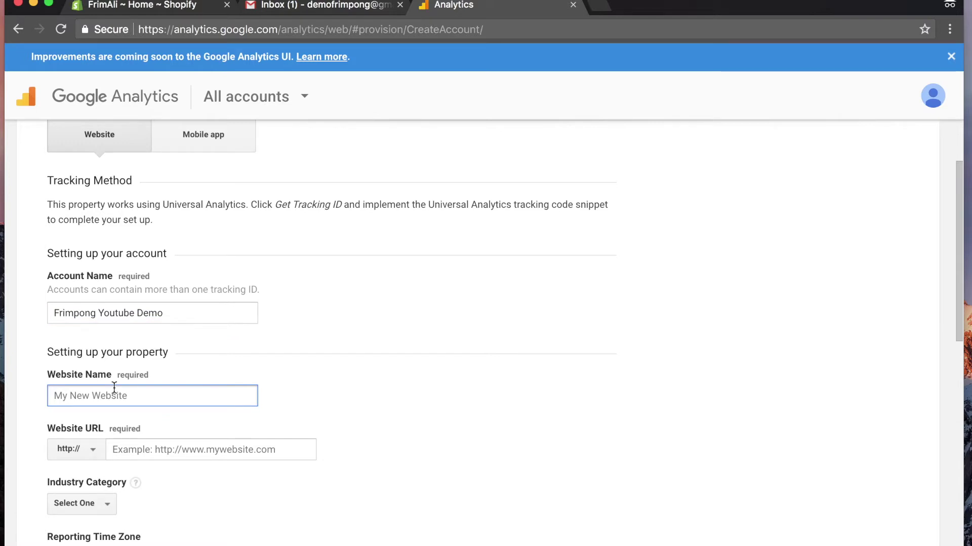
text(FrimAli Shopify Store)
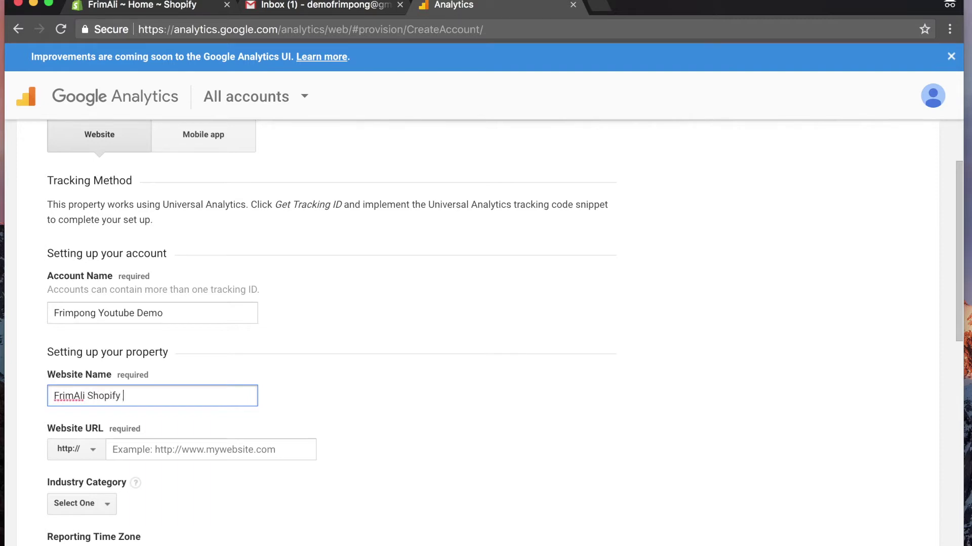
click(135, 6)
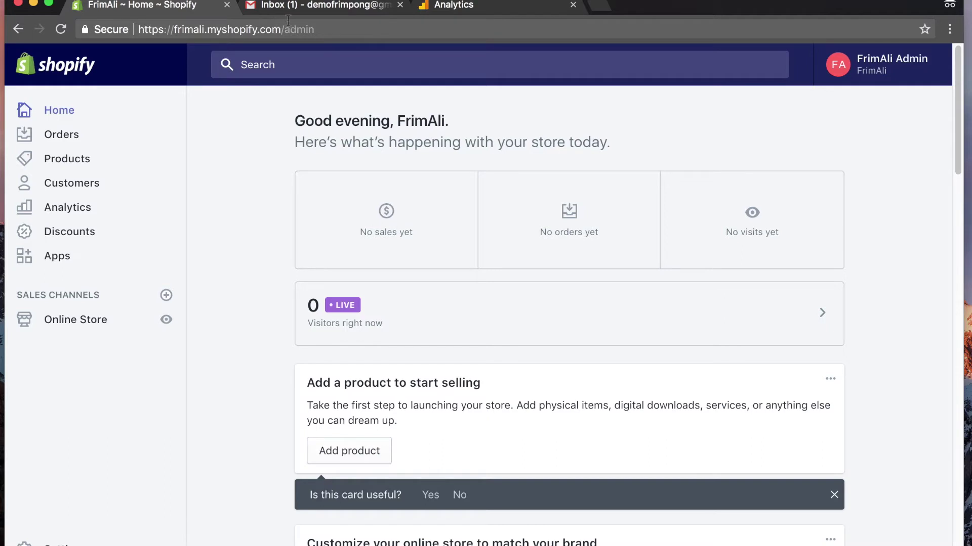
Copy the store domain frimali.myshopify.com from the Shopify admin address bar
mouse_move(281, 29)
mouse_down()
mouse_move(174, 29)
mouse_move(278, 33)
mouse_up()
right_click(278, 33)
click(297, 50)
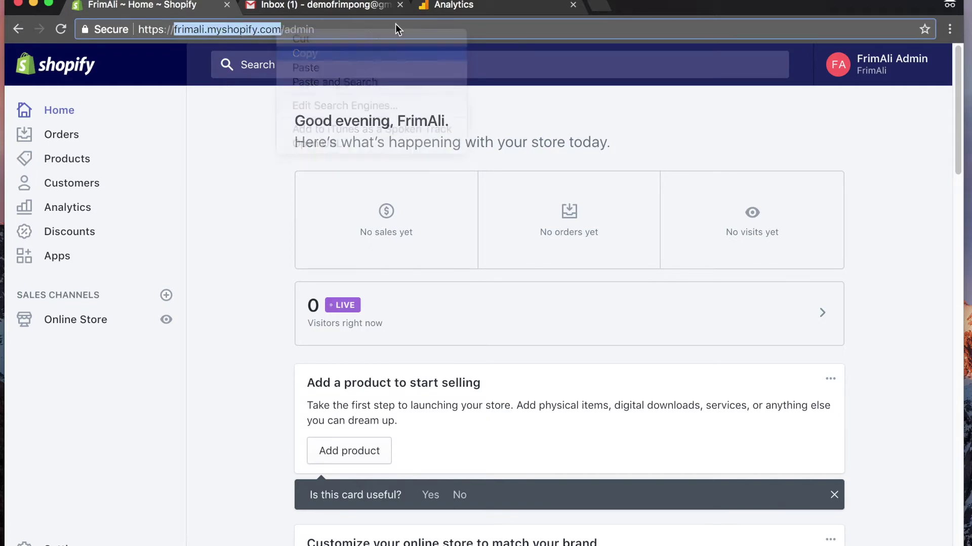
click(426, 13)
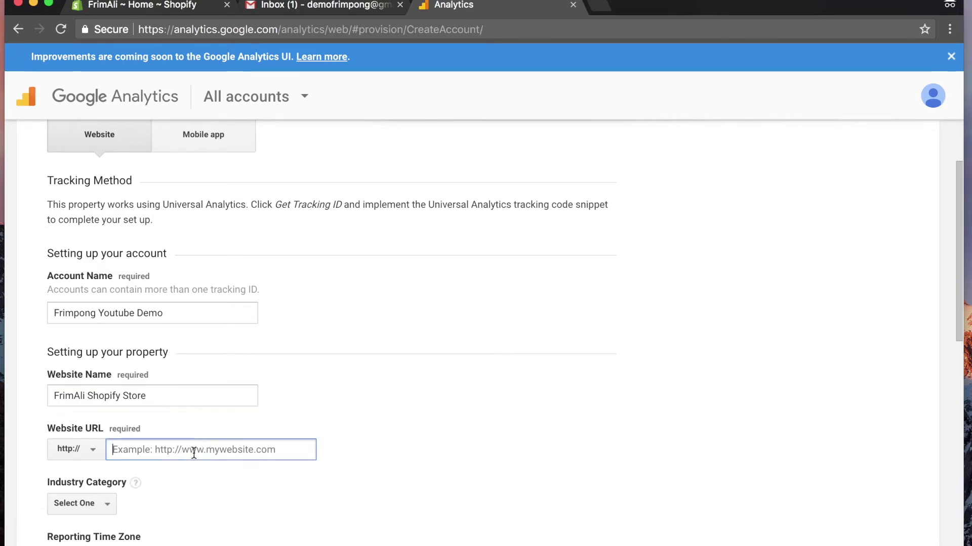
right_click(194, 453)
click(244, 469)
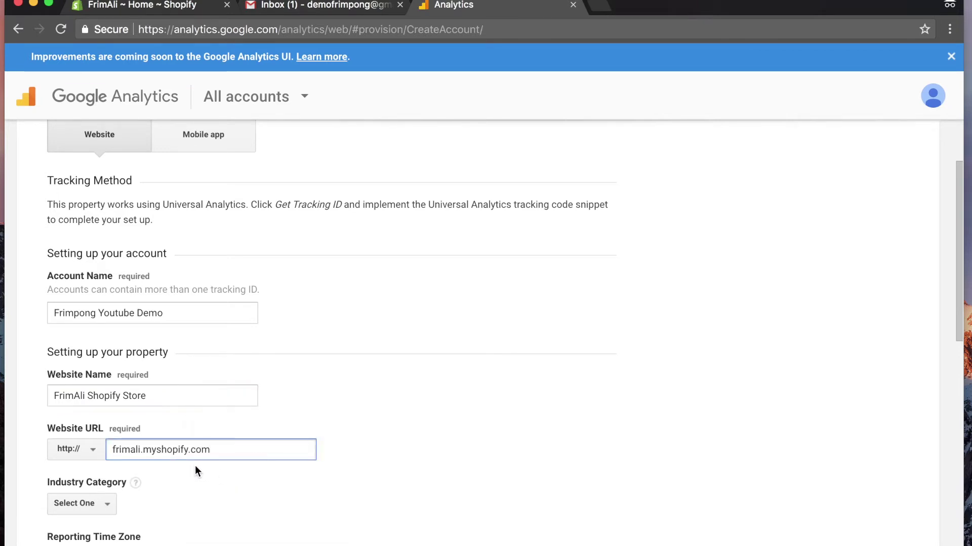
click(98, 458)
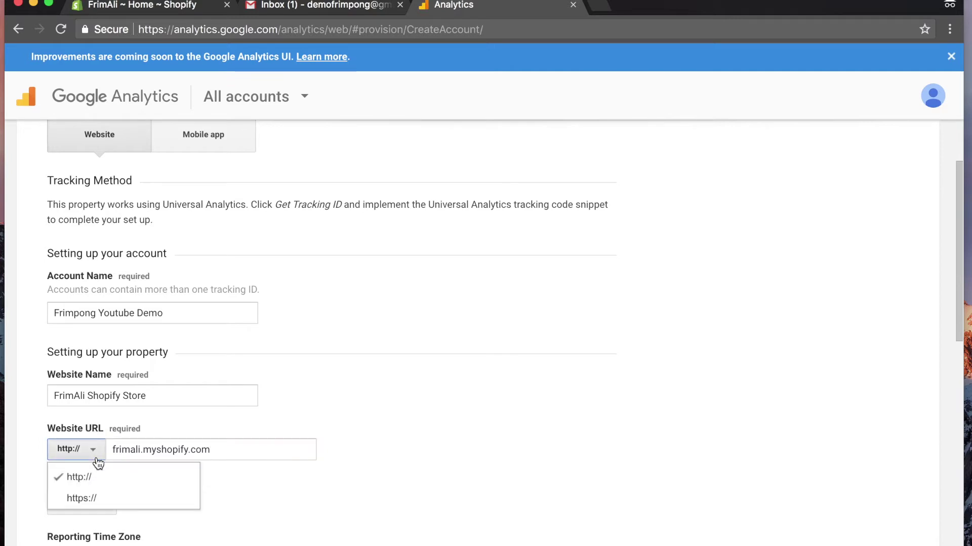
click(94, 500)
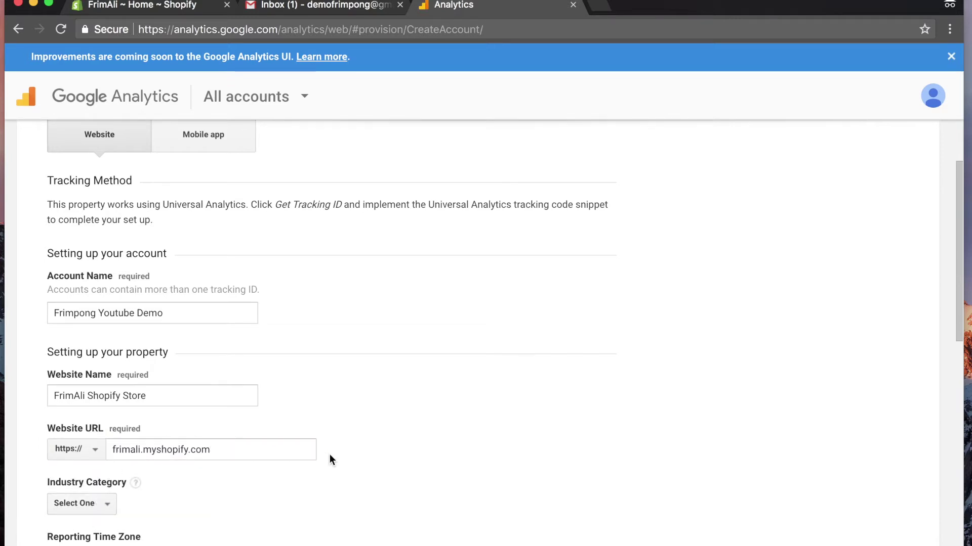
scroll(500, 386, up, 2)
scroll(511, 380, down, 3)
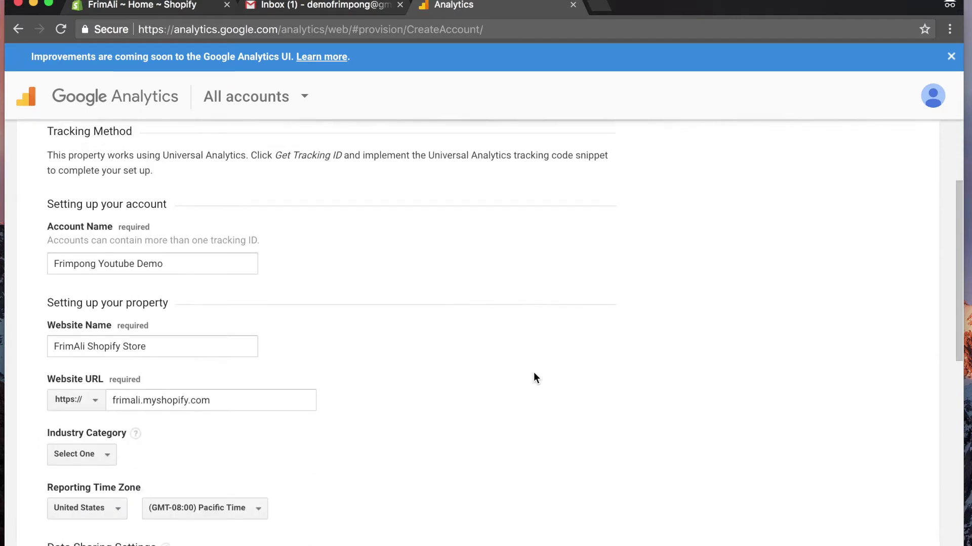
click(79, 455)
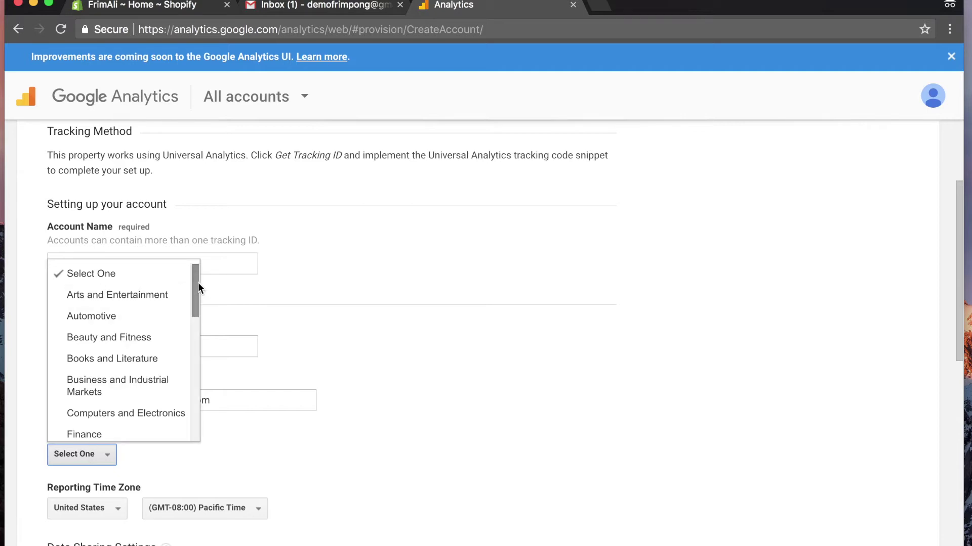
Set the industry category to Hobbies and Leisure and the reporting time zone to Eastern Time
drag(197, 283, 187, 348)
click(101, 283)
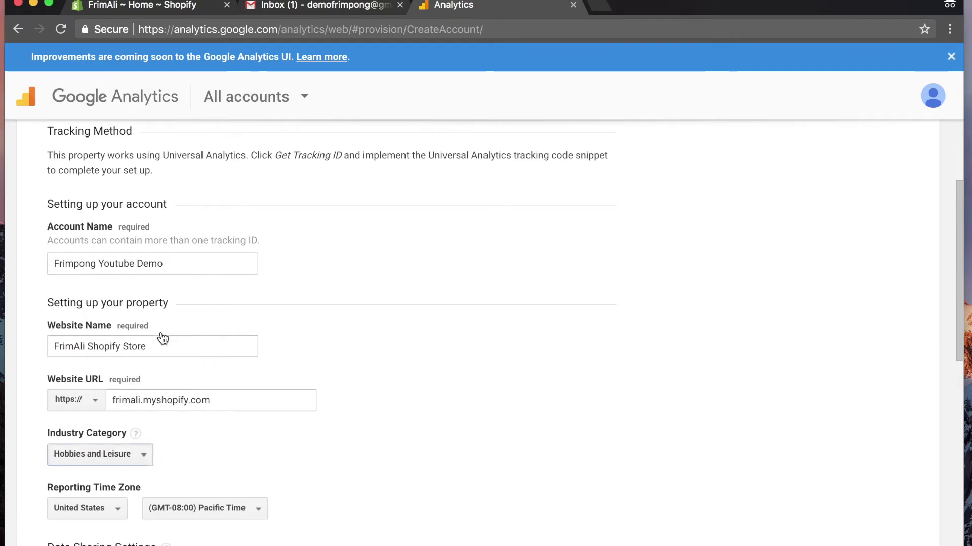
drag(958, 202, 909, 307)
click(226, 248)
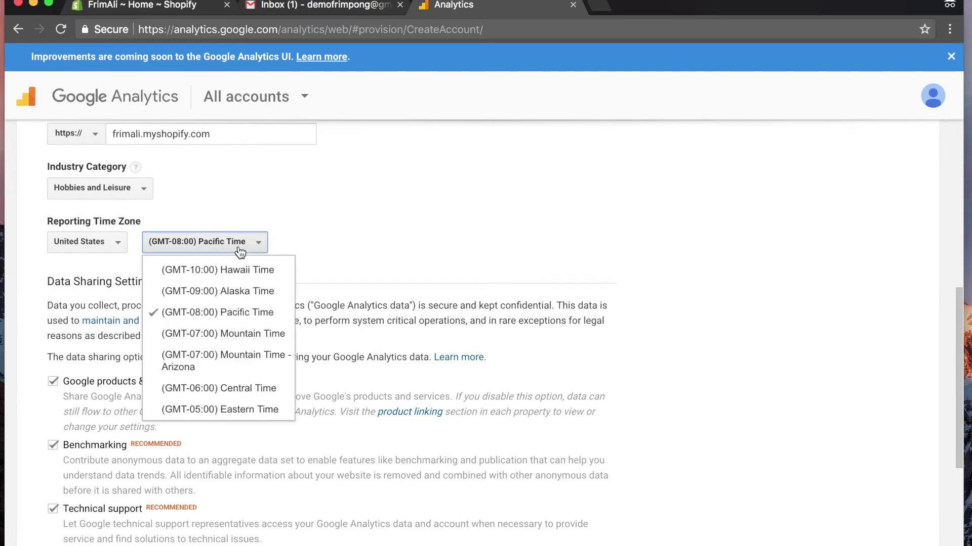
click(251, 410)
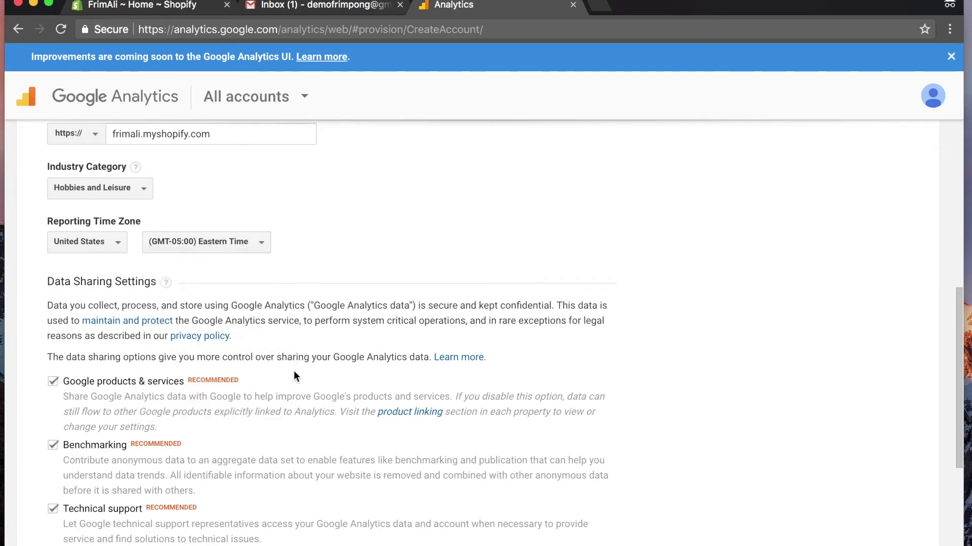
Turn off Benchmarking, Technical support and Account specialists data sharing, then request a tracking ID
drag(958, 287, 947, 346)
click(54, 311)
click(53, 374)
click(53, 424)
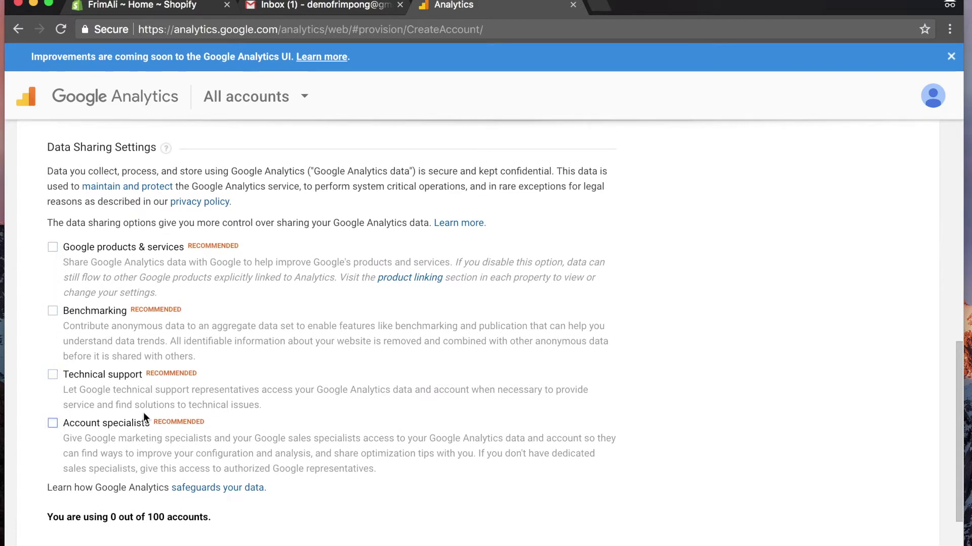
drag(947, 357, 803, 412)
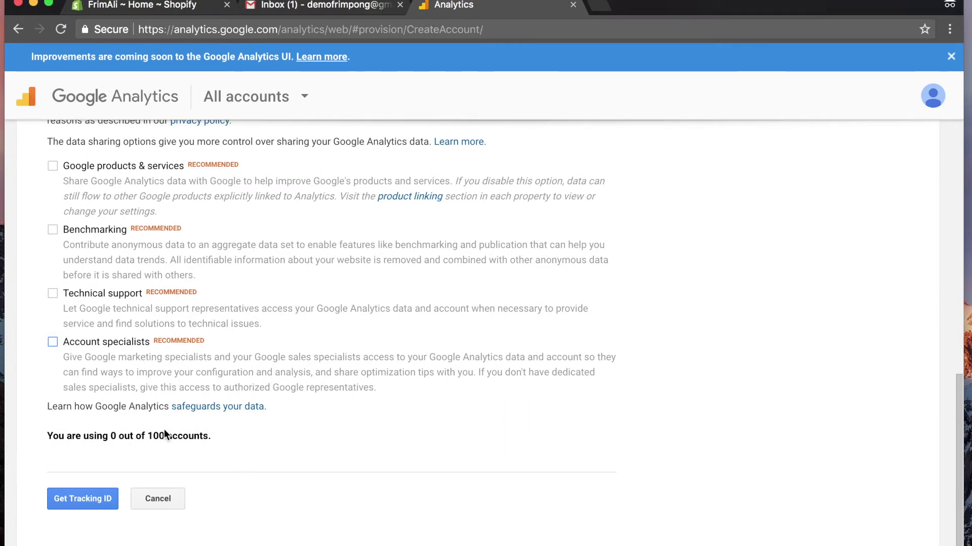
drag(148, 436, 209, 435)
click(198, 439)
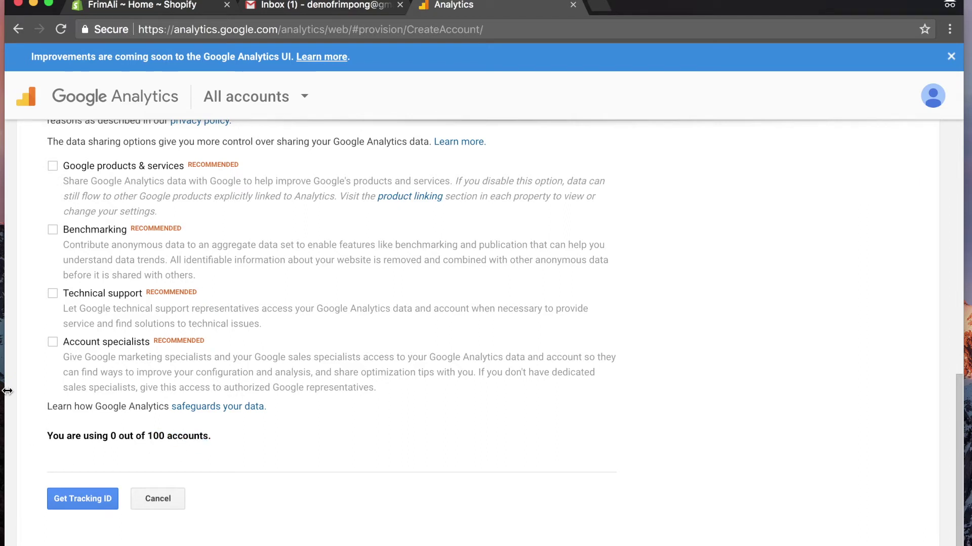
click(96, 508)
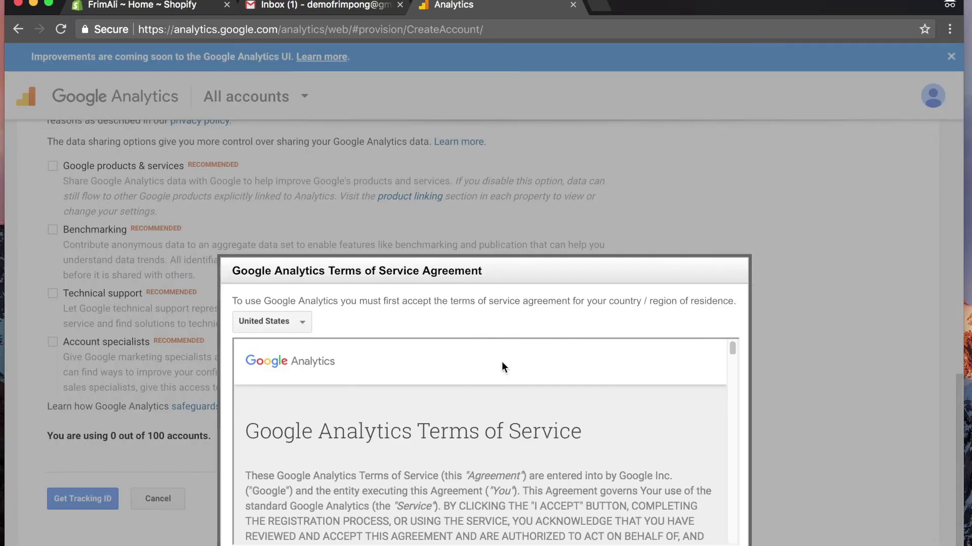
Accept the Google Analytics terms of service and dismiss the tracking ID tip
drag(498, 277, 532, 34)
click(289, 338)
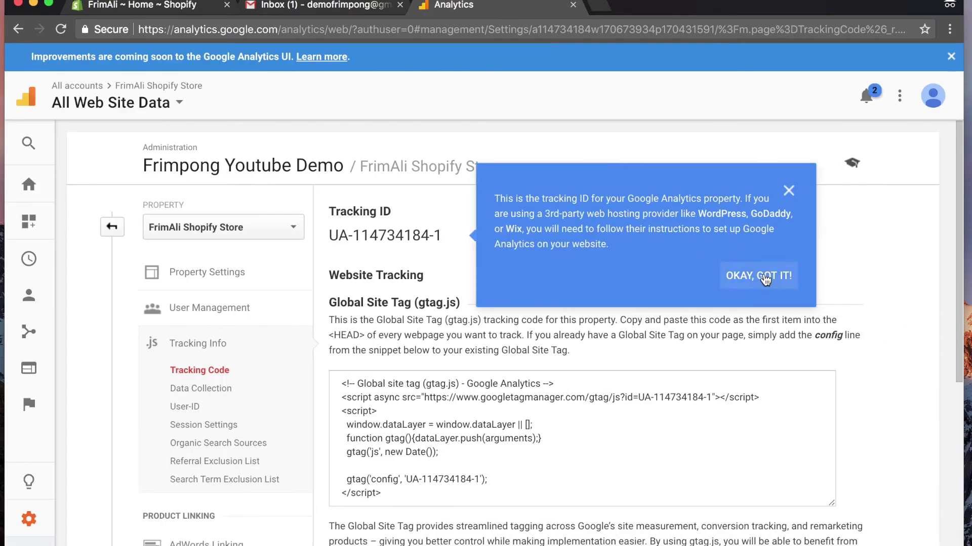
click(766, 279)
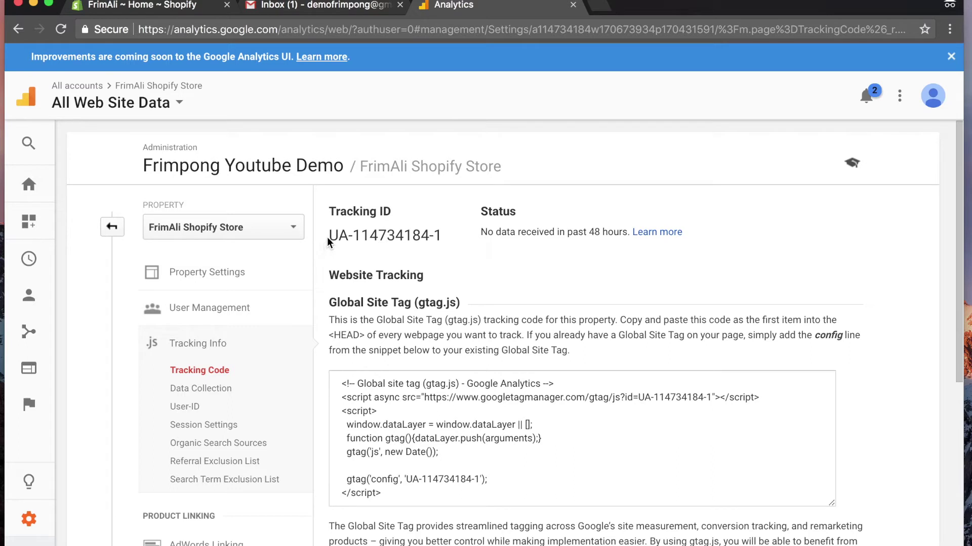
Select and copy the new property's tracking ID
mouse_move(328, 243)
mouse_down()
mouse_move(440, 239)
mouse_move(329, 243)
mouse_up()
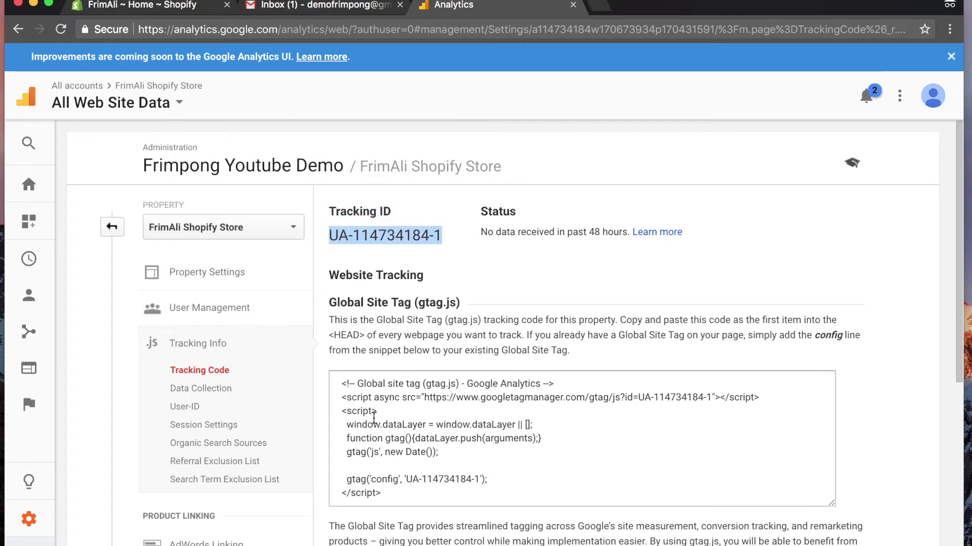
drag(347, 389, 490, 501)
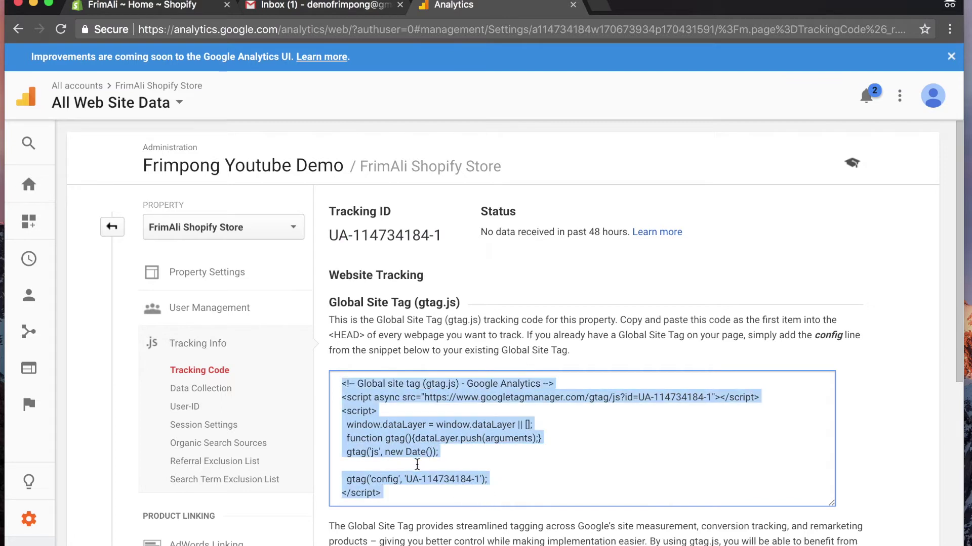
click(331, 234)
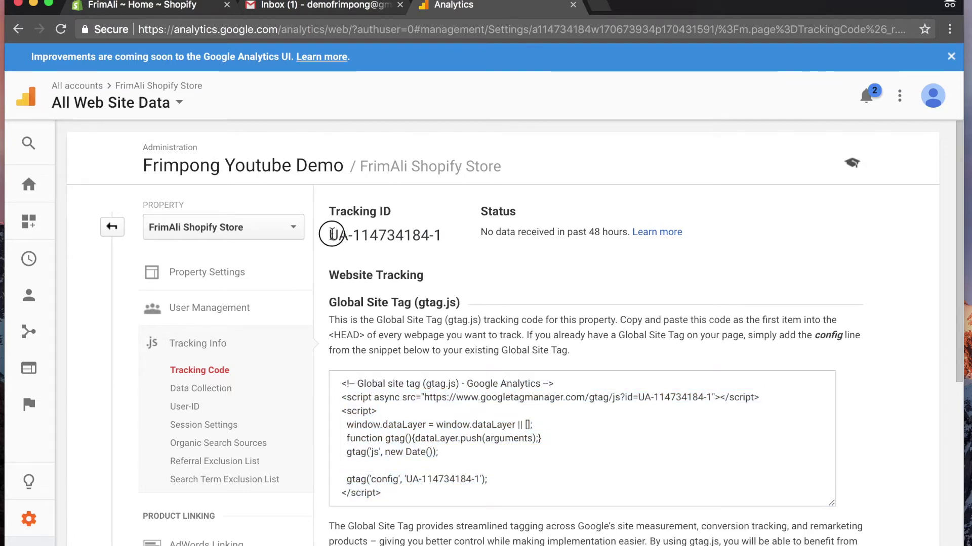
drag(331, 234, 440, 234)
right_click(433, 234)
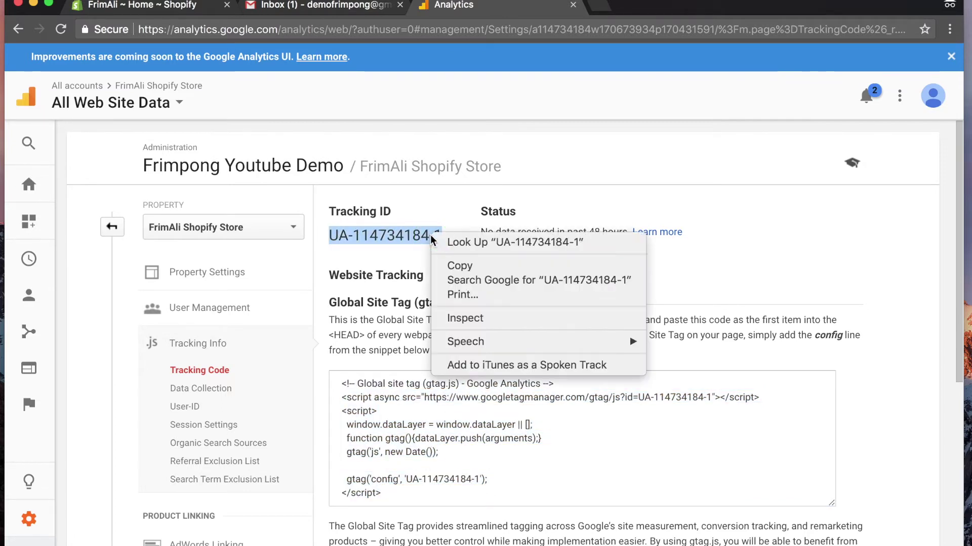
click(459, 266)
Go to Shopify's Online Store Preferences and start changing the Google Analytics account
click(178, 8)
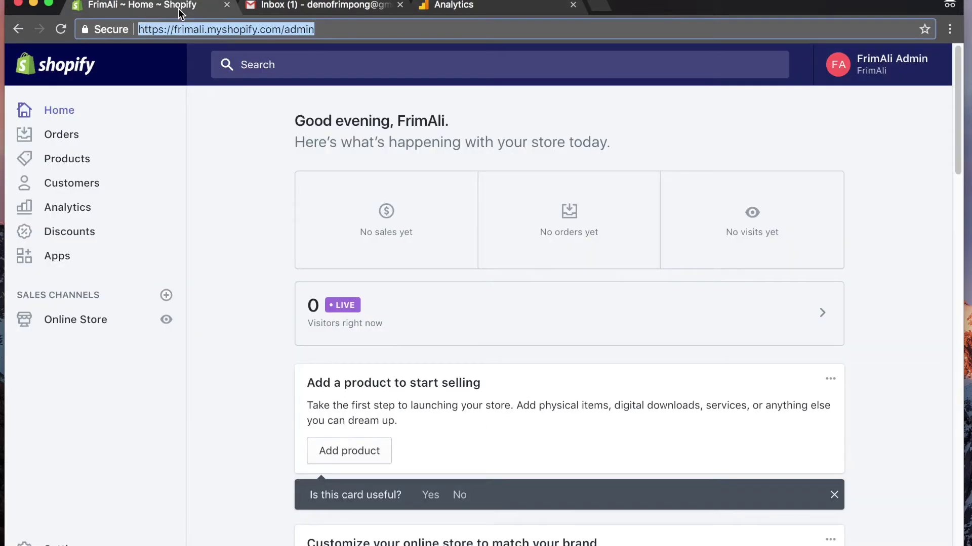
click(81, 321)
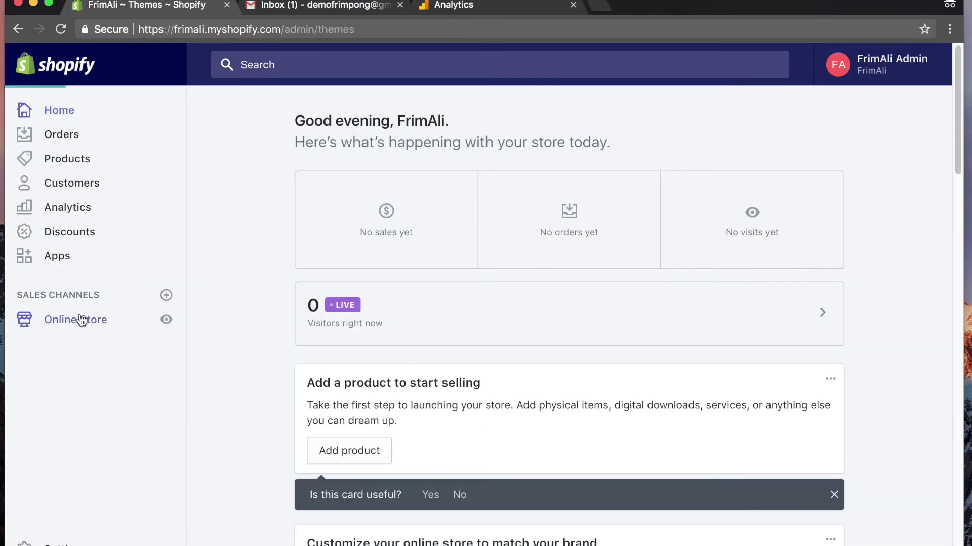
click(81, 449)
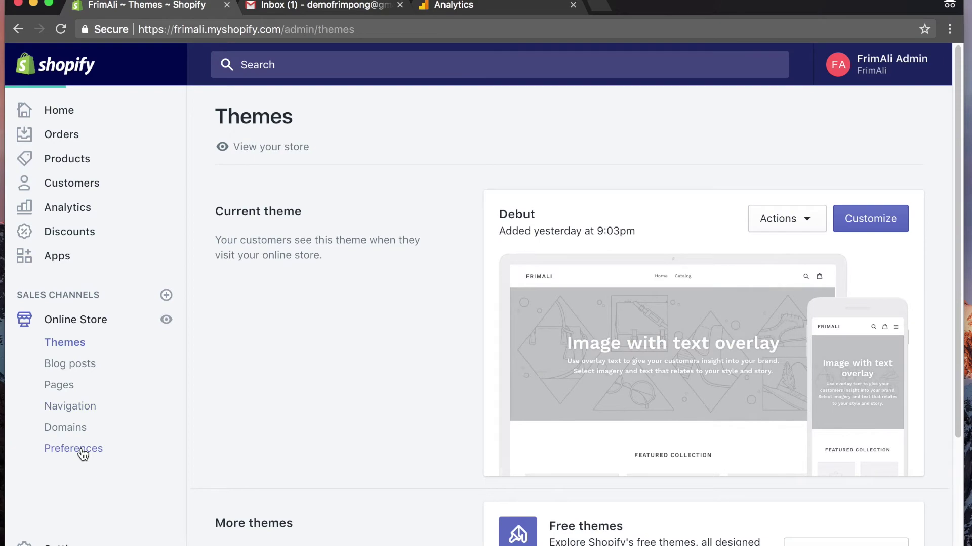
scroll(618, 440, down, 5)
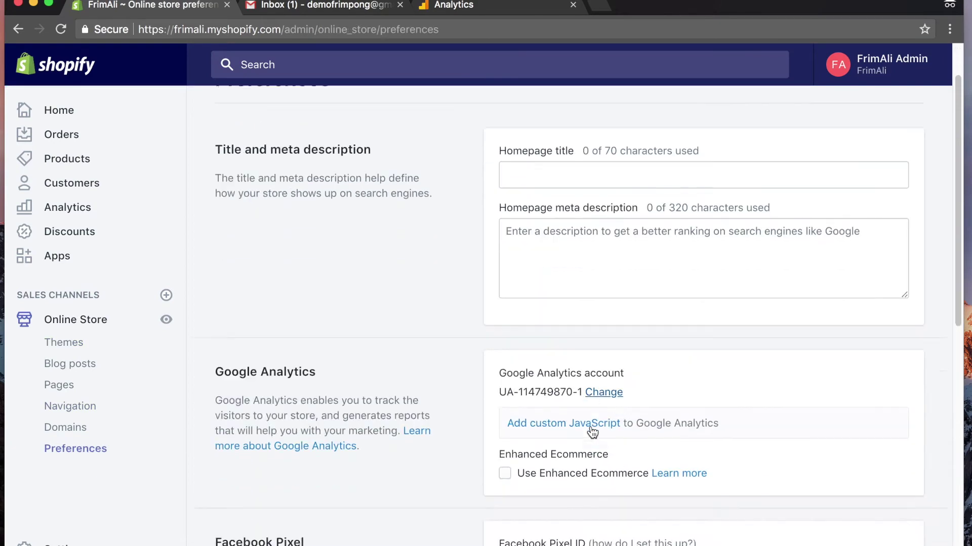
drag(217, 273, 570, 295)
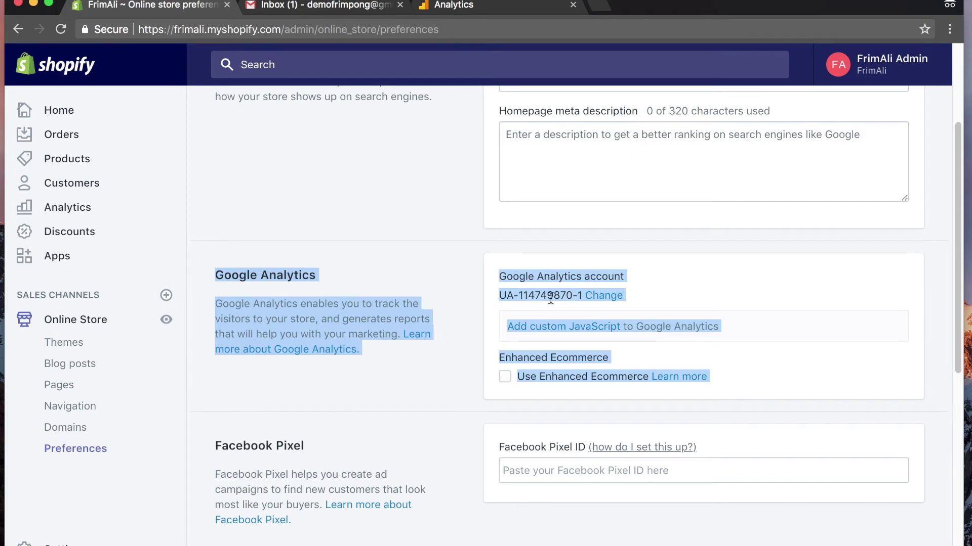
click(566, 296)
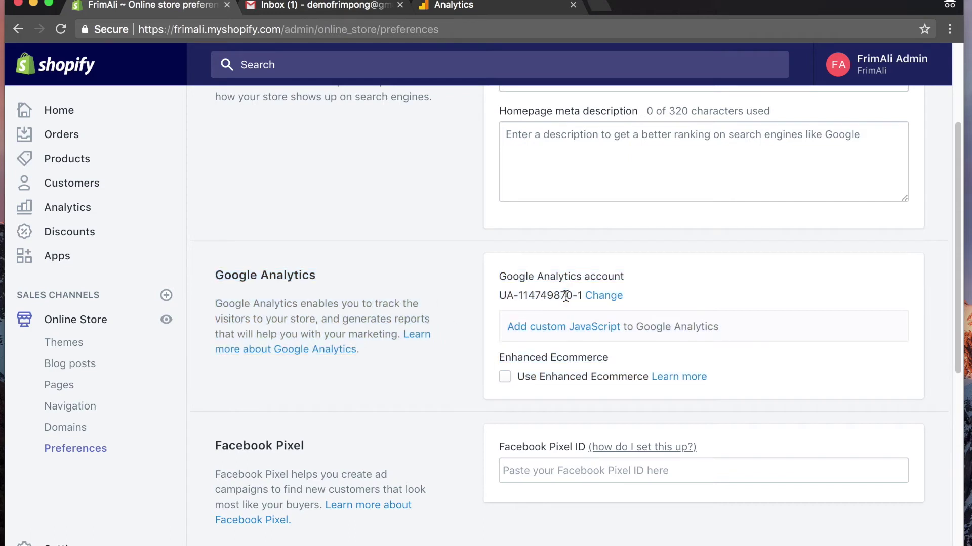
click(612, 302)
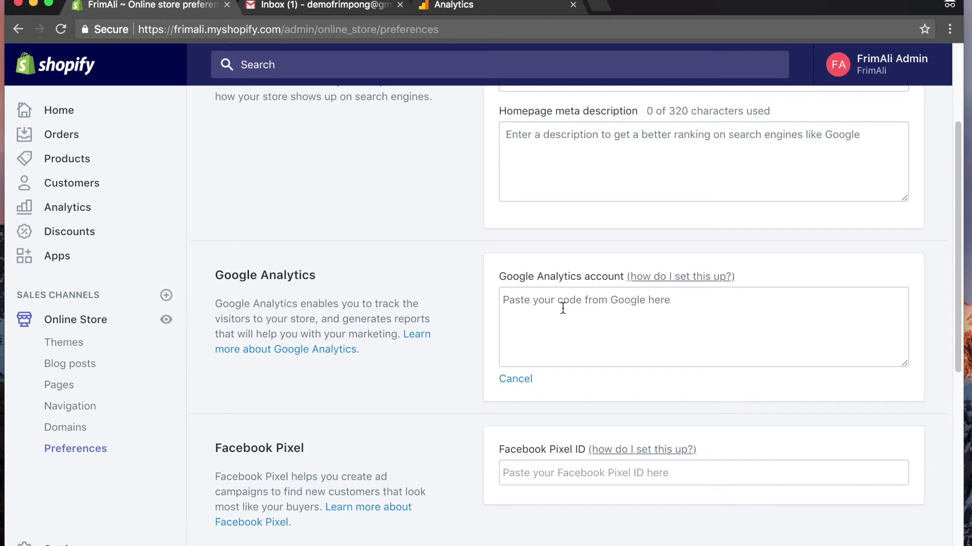
Paste the copied tracking ID into the Google Analytics account field and save
right_click(590, 306)
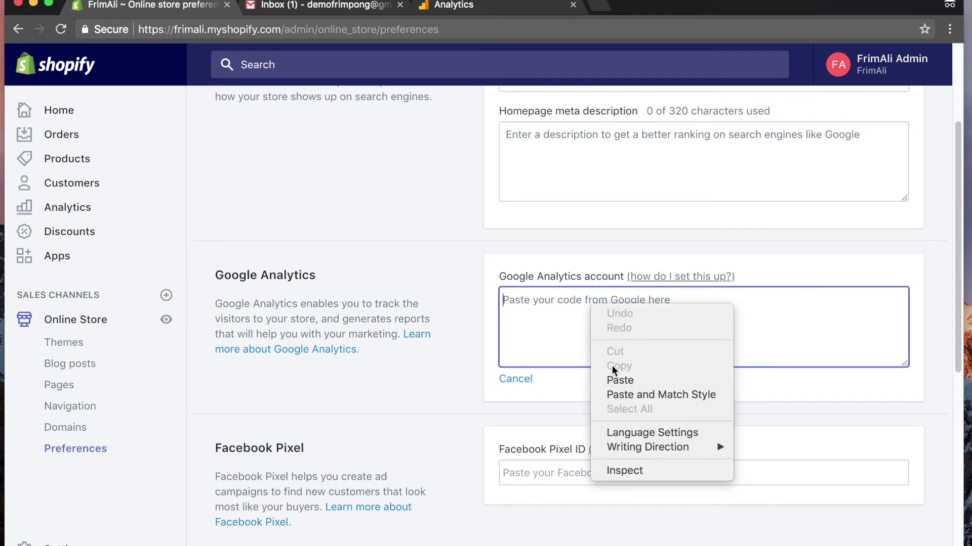
click(622, 380)
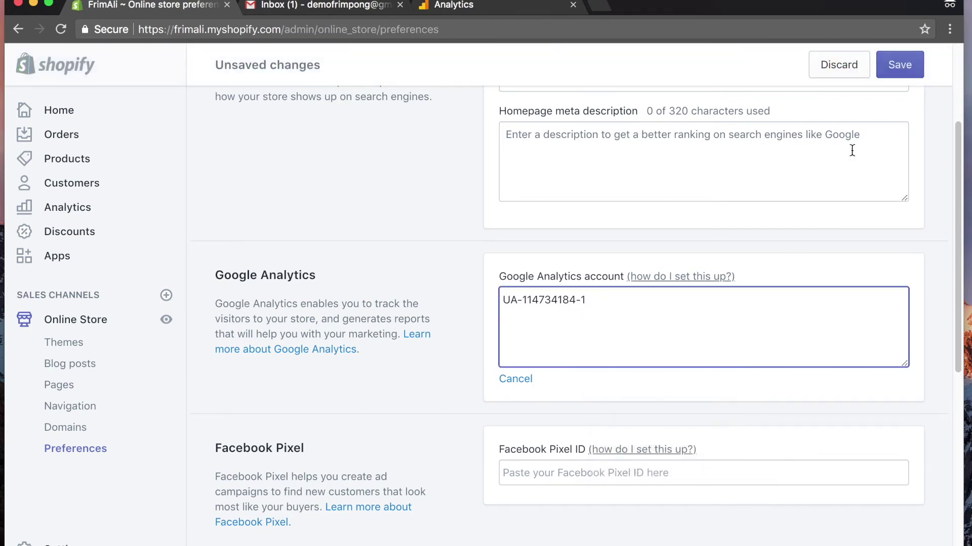
click(900, 73)
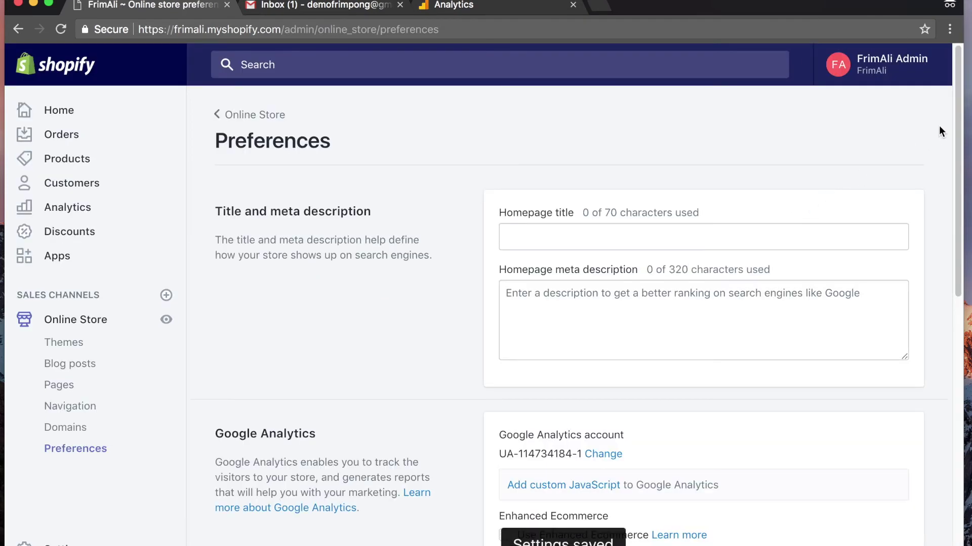
Check Use Enhanced Ecommerce and save the preferences again
scroll(961, 124, down, 5)
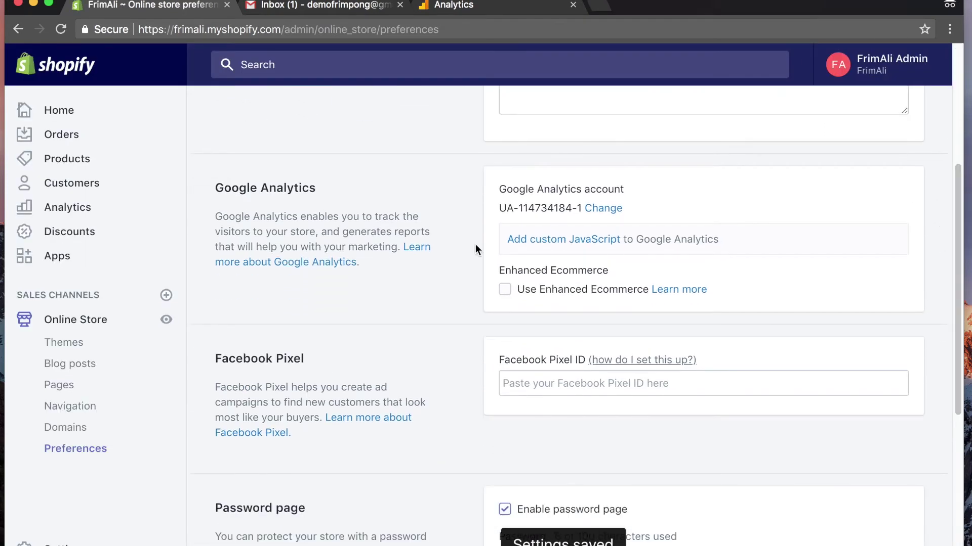
click(505, 292)
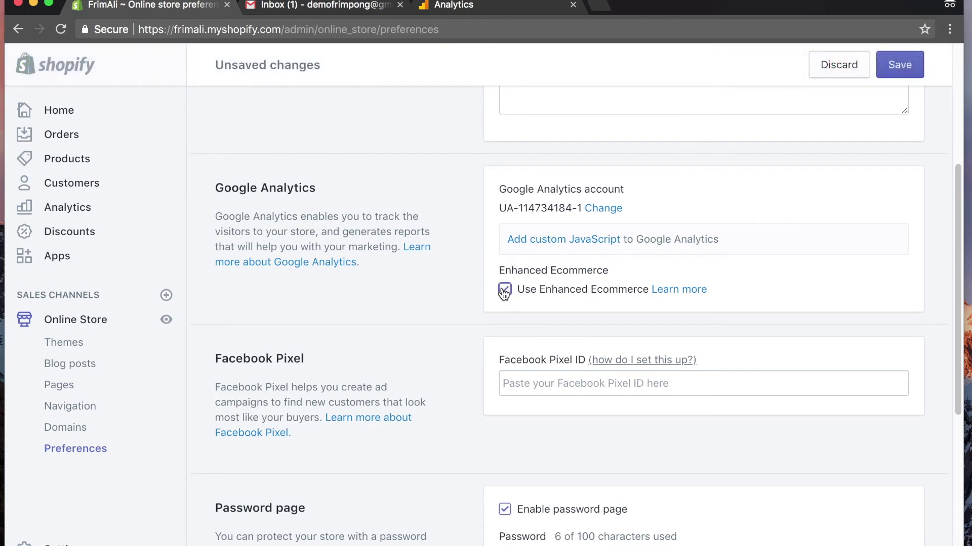
click(908, 65)
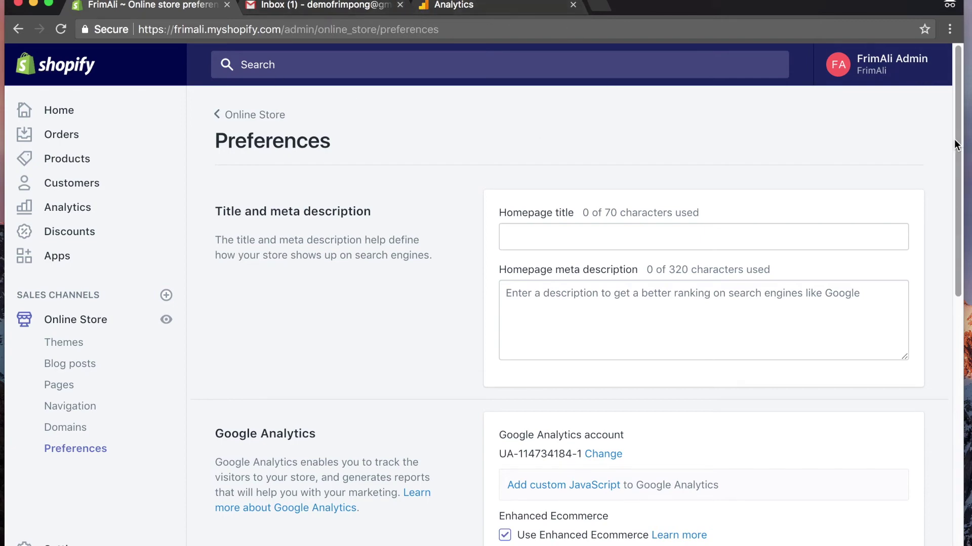
Review the saved tracking ID and Enhanced Ecommerce setting, then return to the tracking code page
scroll(948, 185, down, 6)
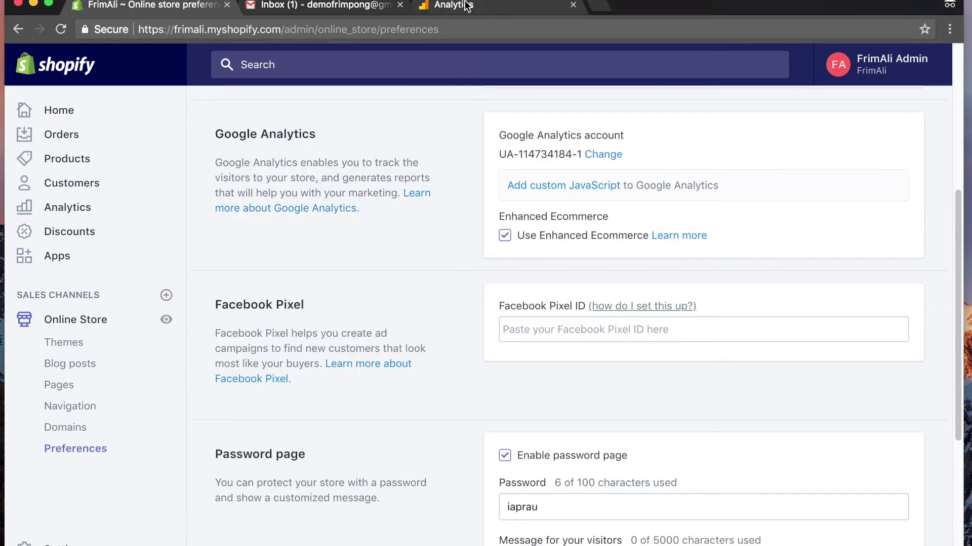
click(466, 6)
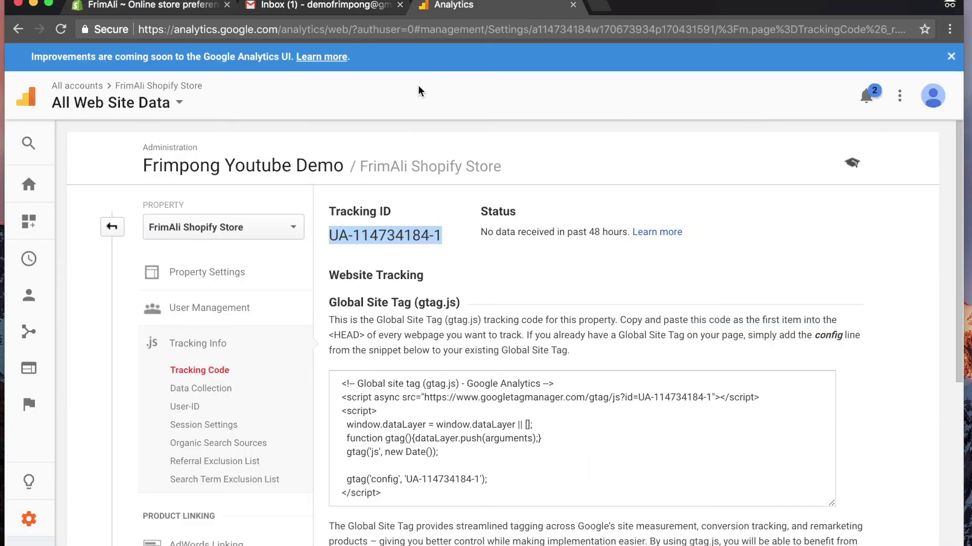
Open Ecommerce Settings for the All Web Site Data view from the Admin page
scroll(548, 292, down, 6)
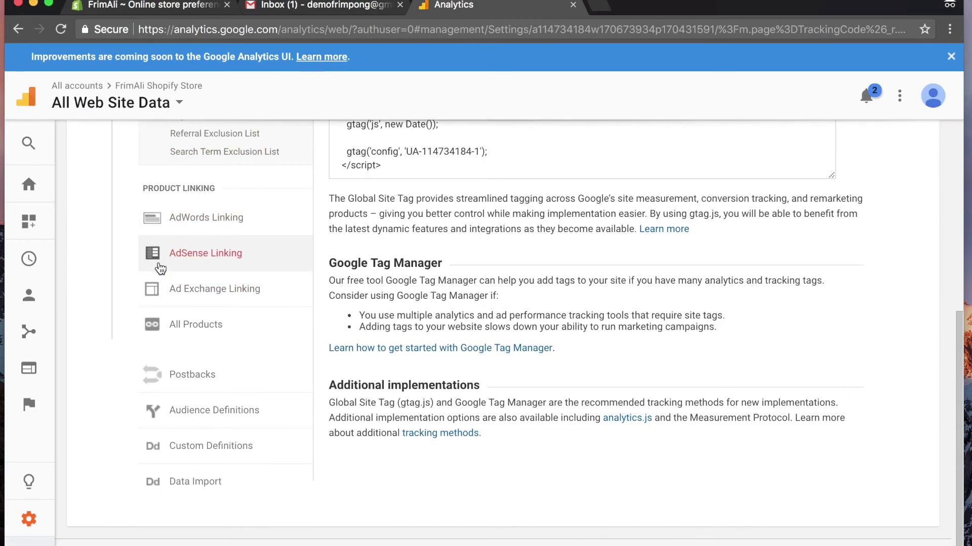
click(29, 519)
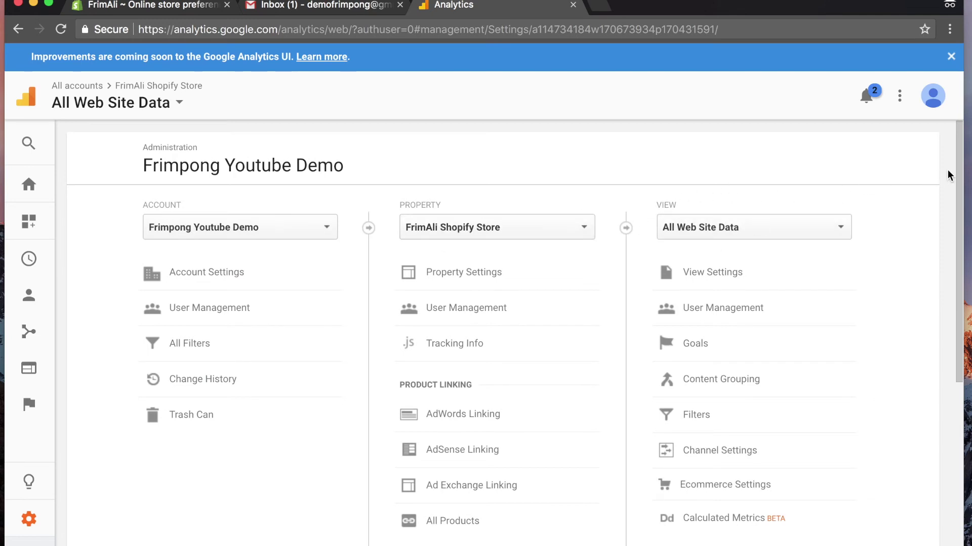
drag(958, 224, 955, 239)
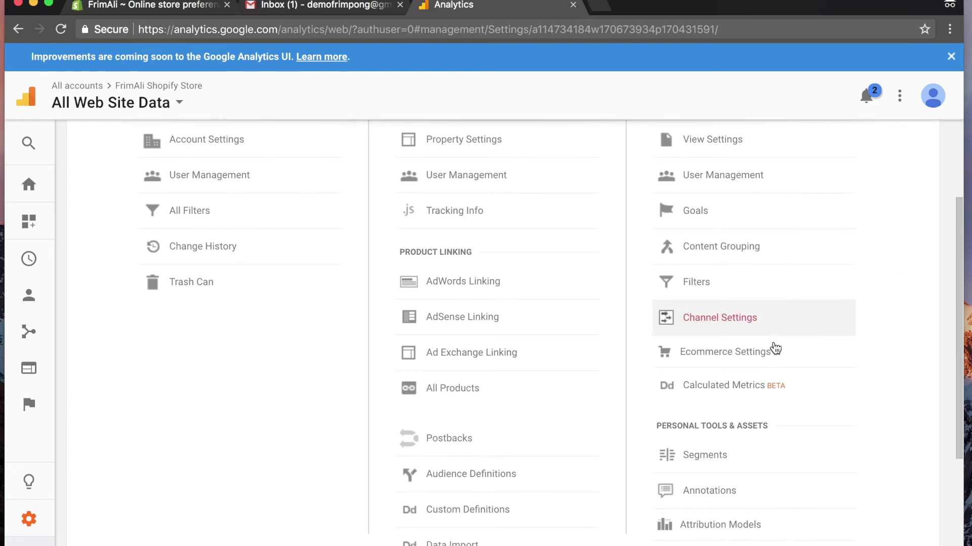
click(789, 357)
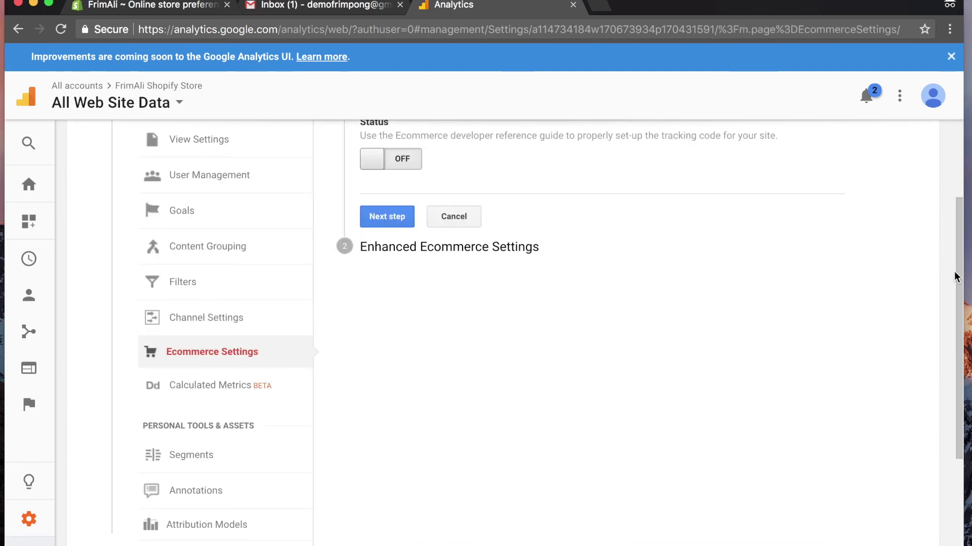
Switch on ecommerce Status, Related Products and Enhanced Ecommerce Reporting, then submit the settings
drag(956, 251, 948, 196)
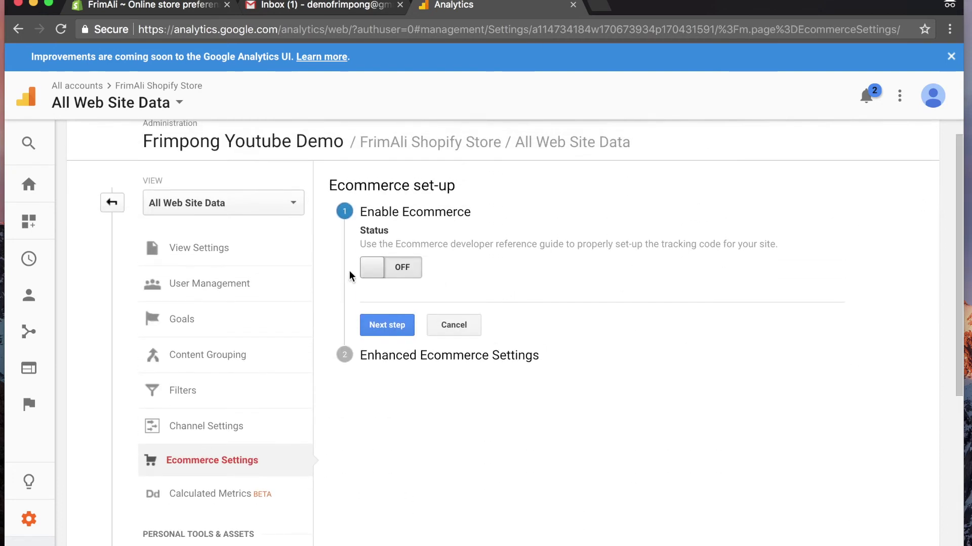
click(379, 268)
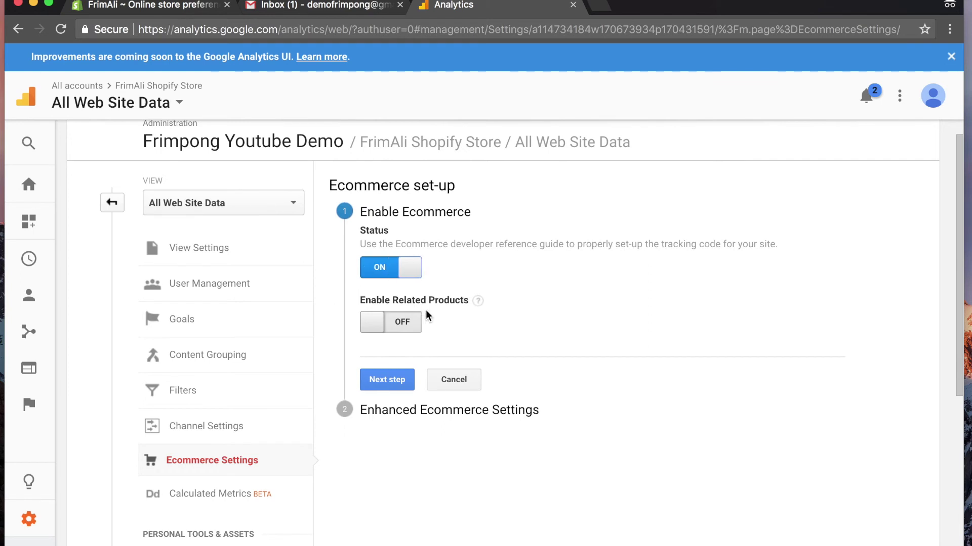
click(375, 326)
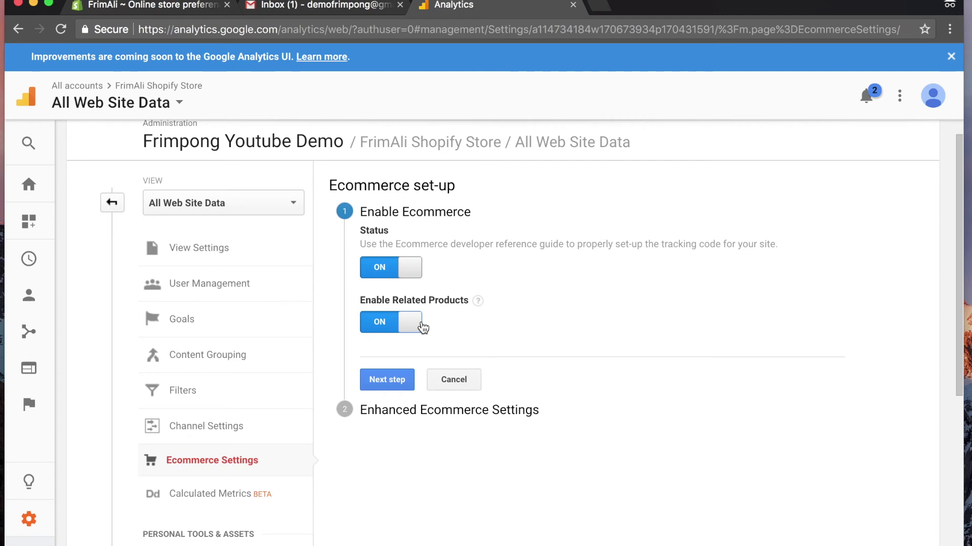
click(391, 384)
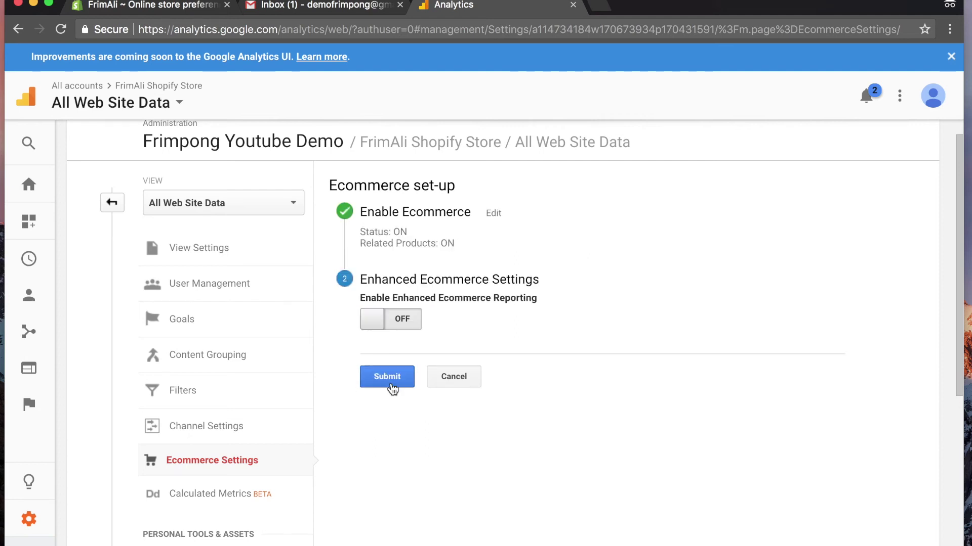
click(377, 330)
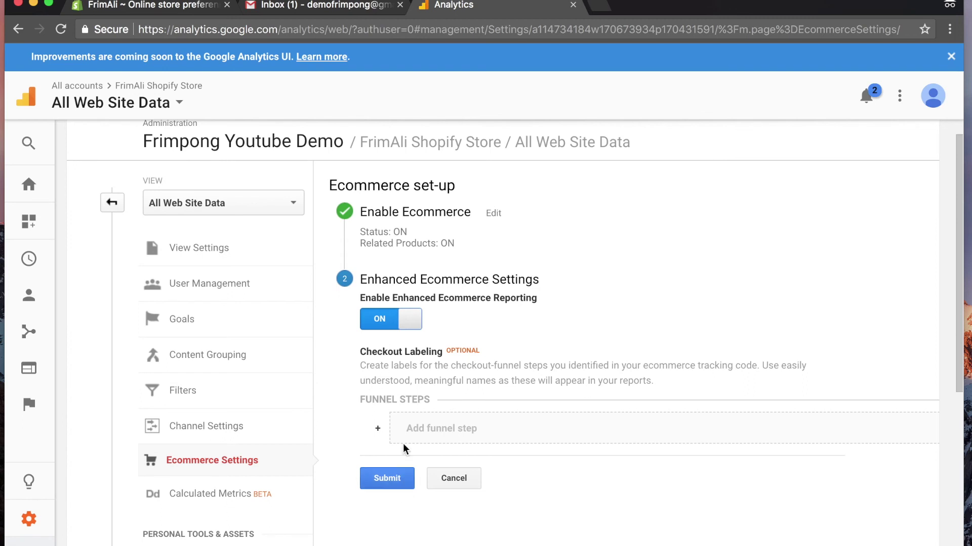
click(386, 480)
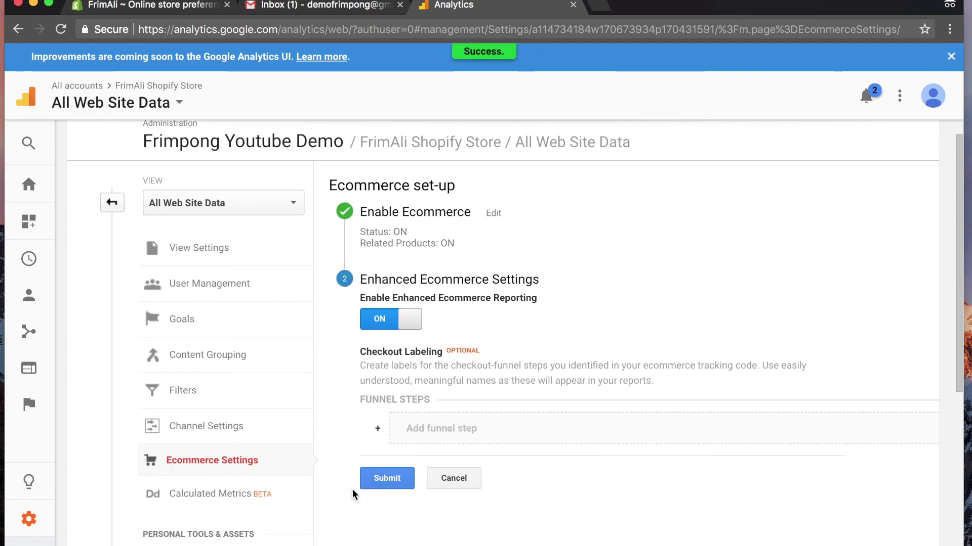
click(380, 478)
Enable Demographics and Interest reports from Audience > Demographics > Overview for All Web Site Data
click(33, 304)
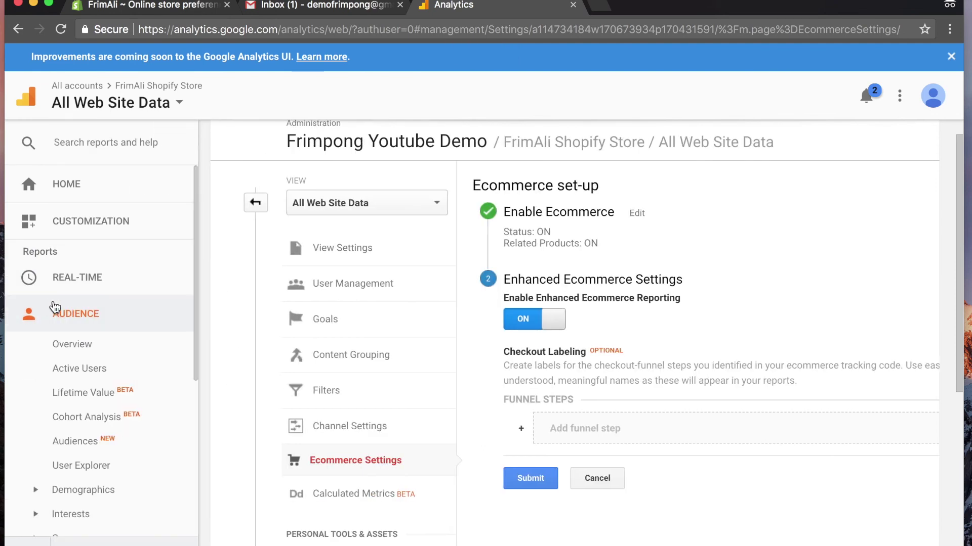
click(94, 349)
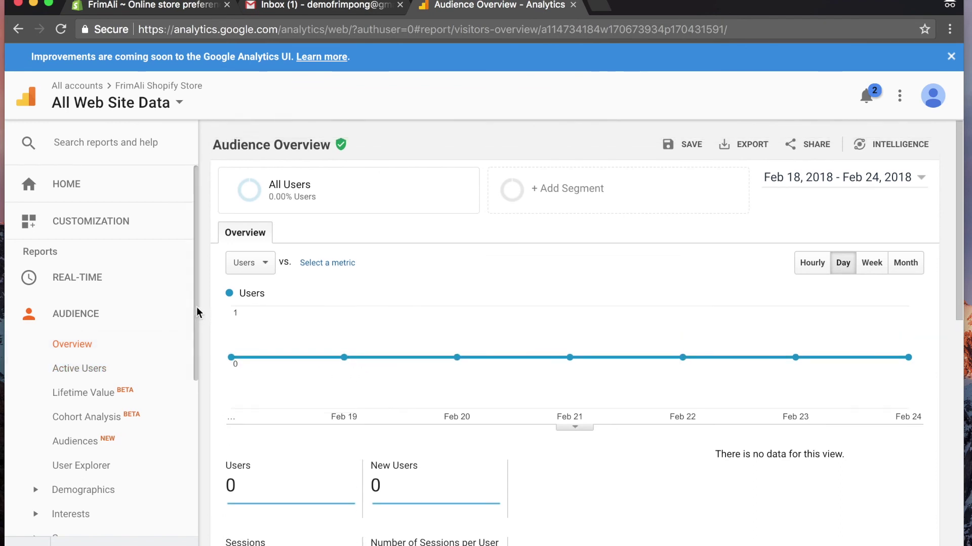
drag(196, 306, 187, 388)
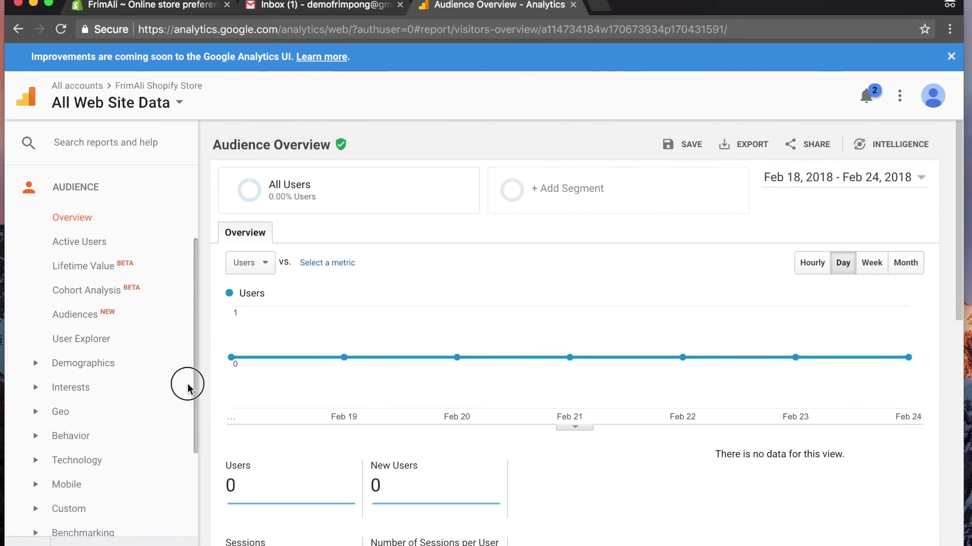
click(118, 355)
click(99, 380)
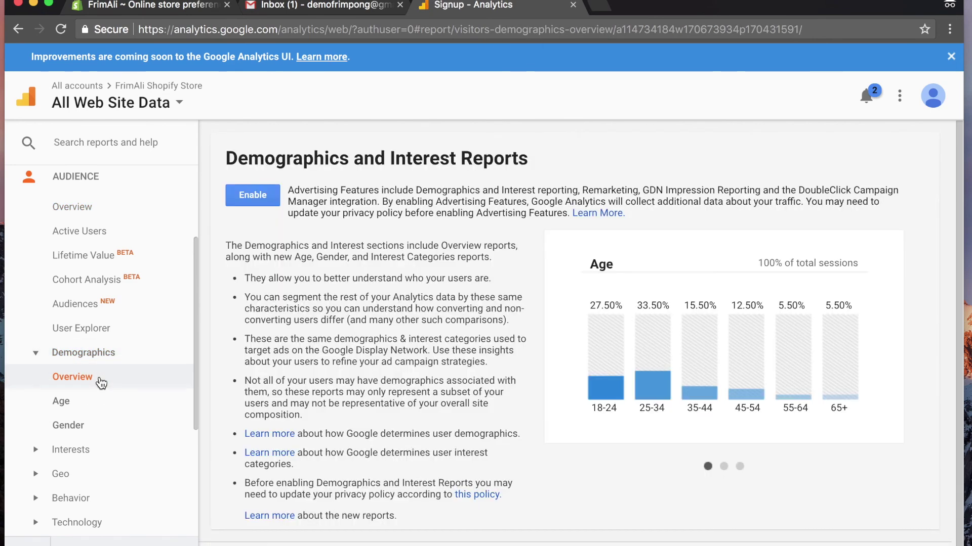
click(253, 196)
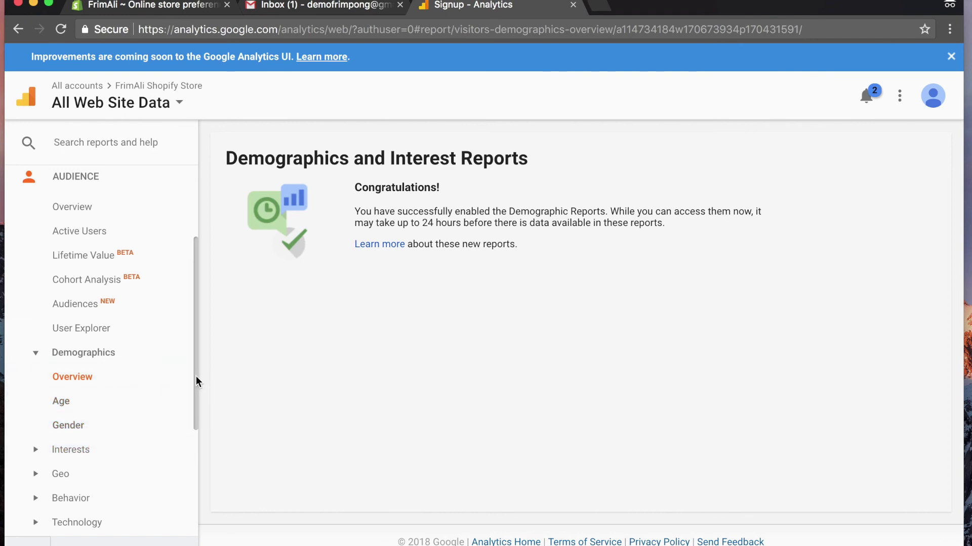
Browse the Behavior reports New vs Returning and Engagement
drag(195, 386, 195, 429)
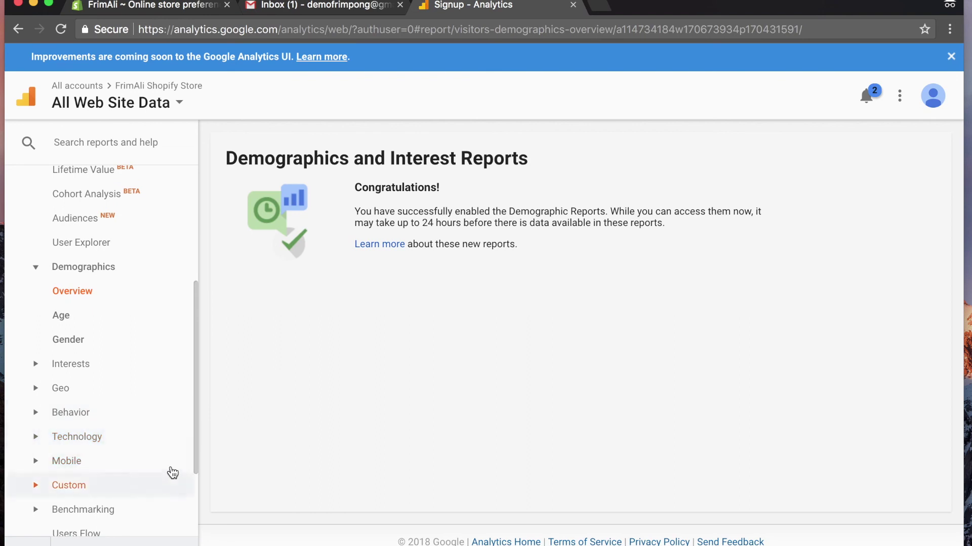
drag(196, 384, 194, 387)
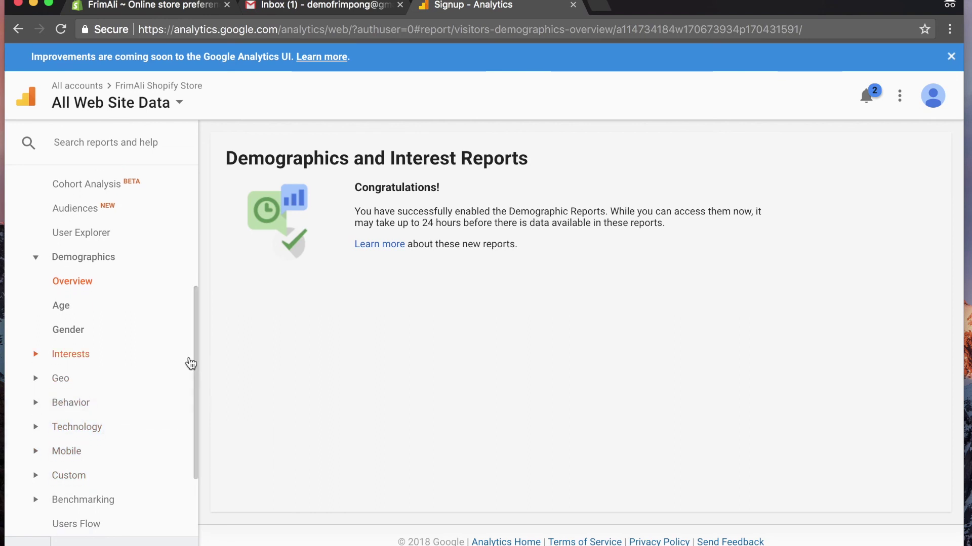
click(90, 403)
click(117, 429)
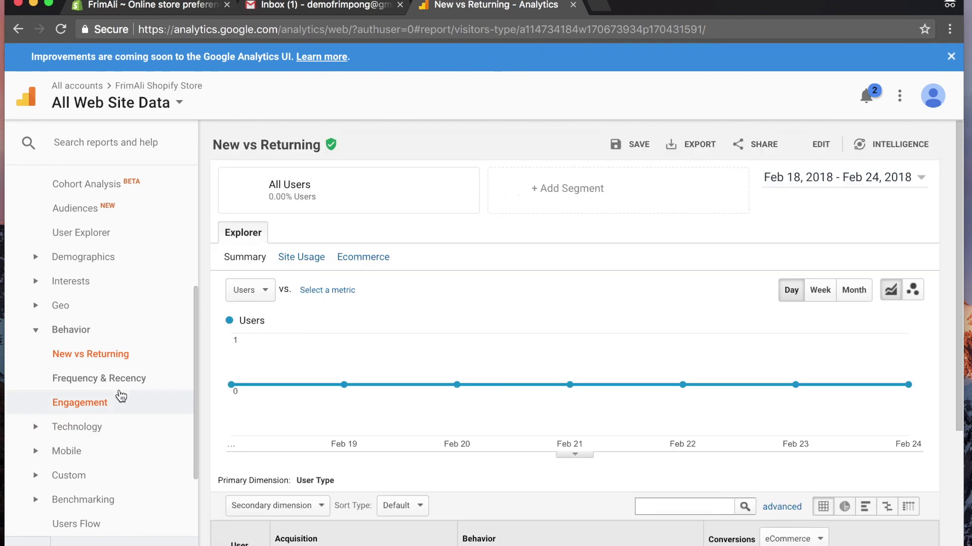
click(121, 397)
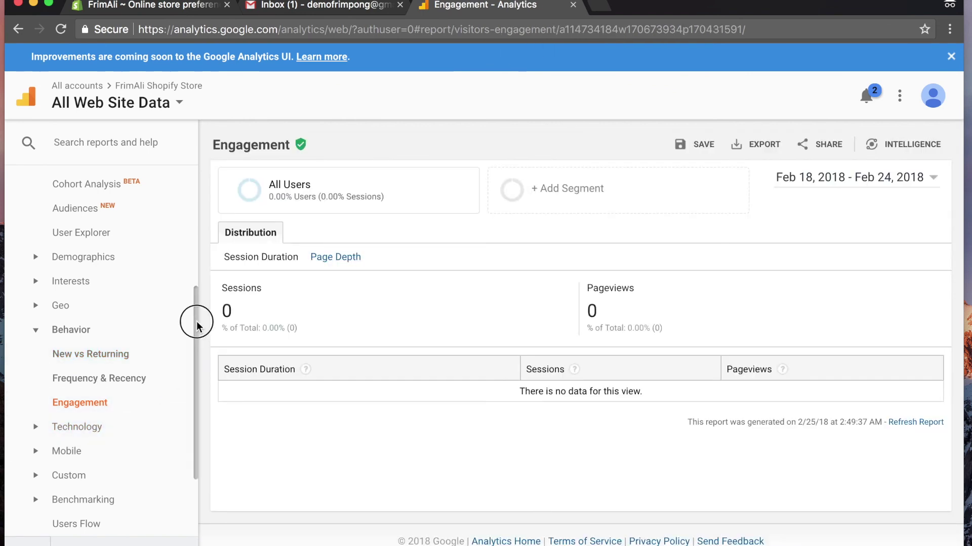
Reopen Audience Overview, then return to the Shopify preferences showing Enhanced Ecommerce enabled
drag(195, 320, 219, 220)
click(98, 306)
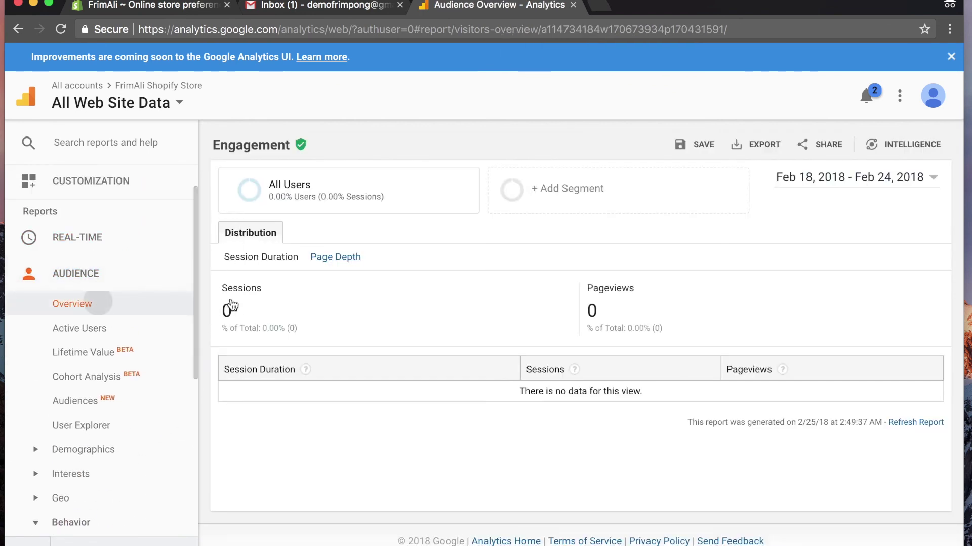
click(179, 9)
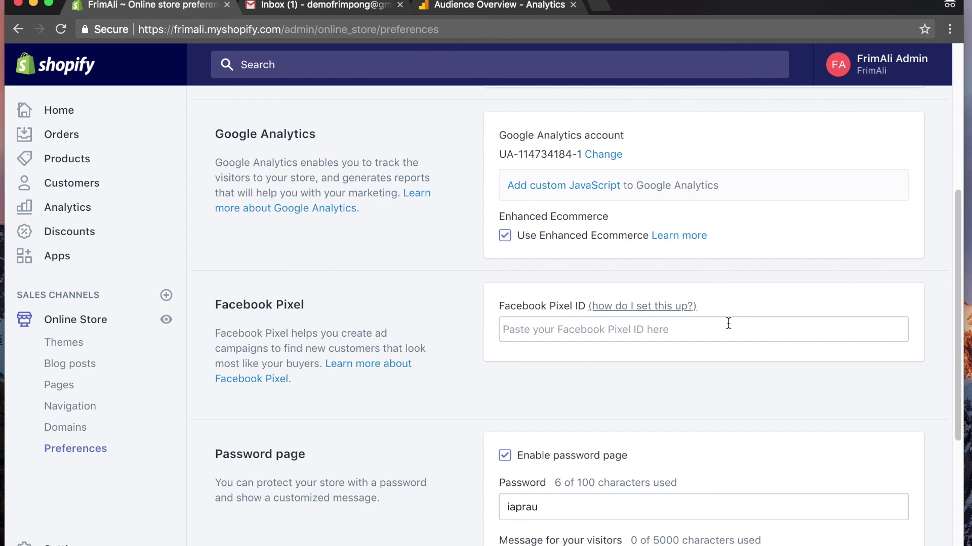
Bring the FrimAli Shopify Store Audience Overview report back to the front
click(427, 11)
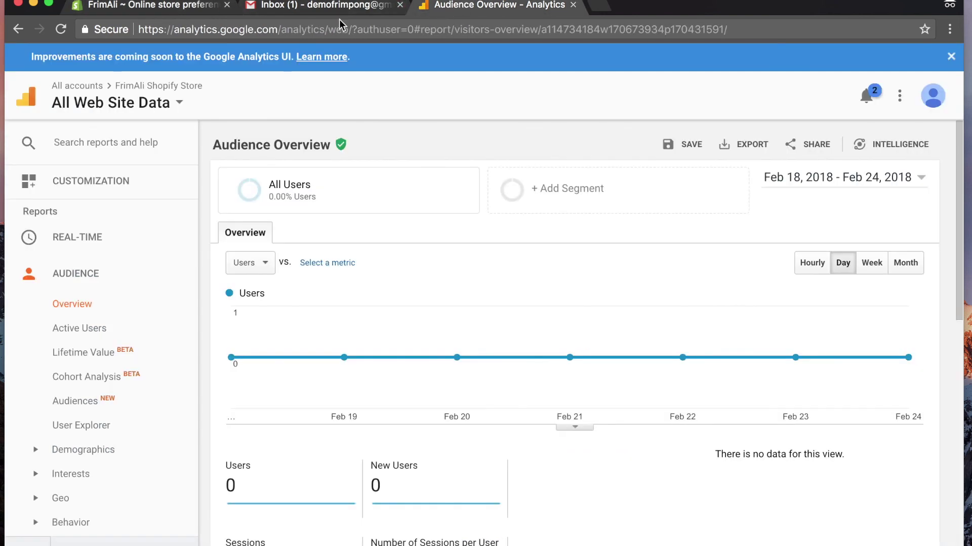